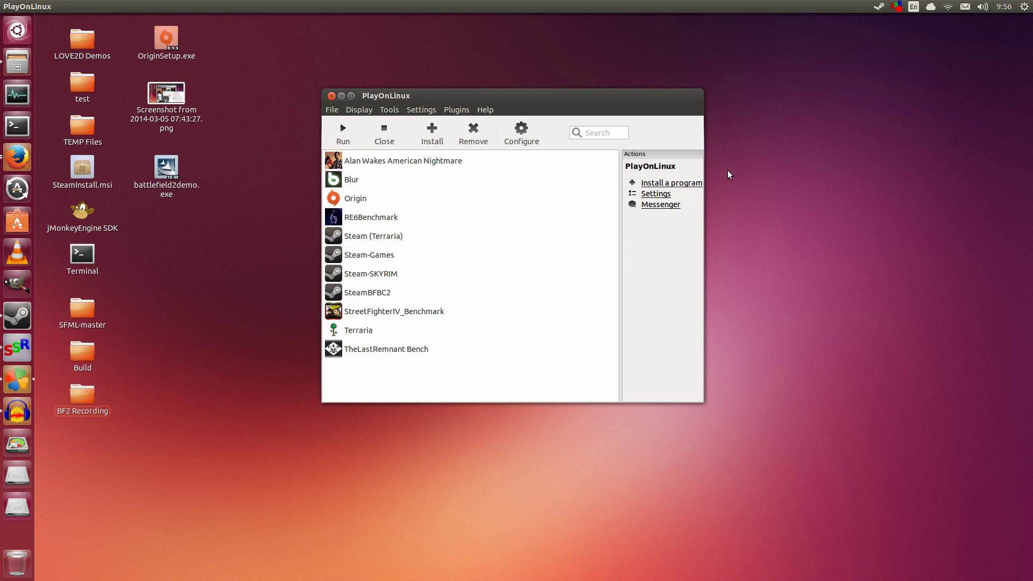
Reposition the PlayOnLinux window and check the installed PlayOnLinux version (4.2.2)
left_click_drag(390, 98, 402, 114)
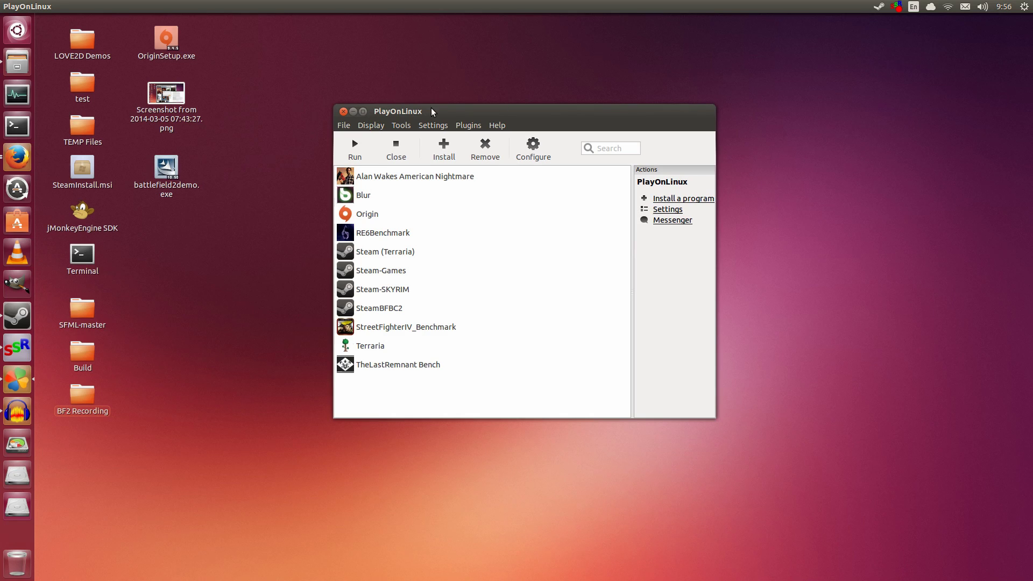
left_click_drag(431, 111, 426, 117)
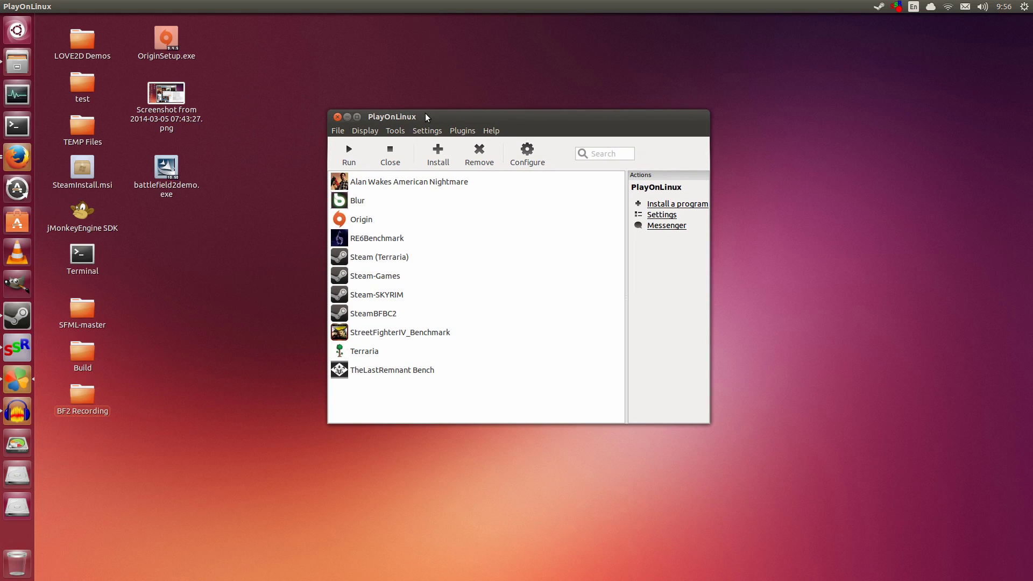
left_click_drag(425, 117, 415, 117)
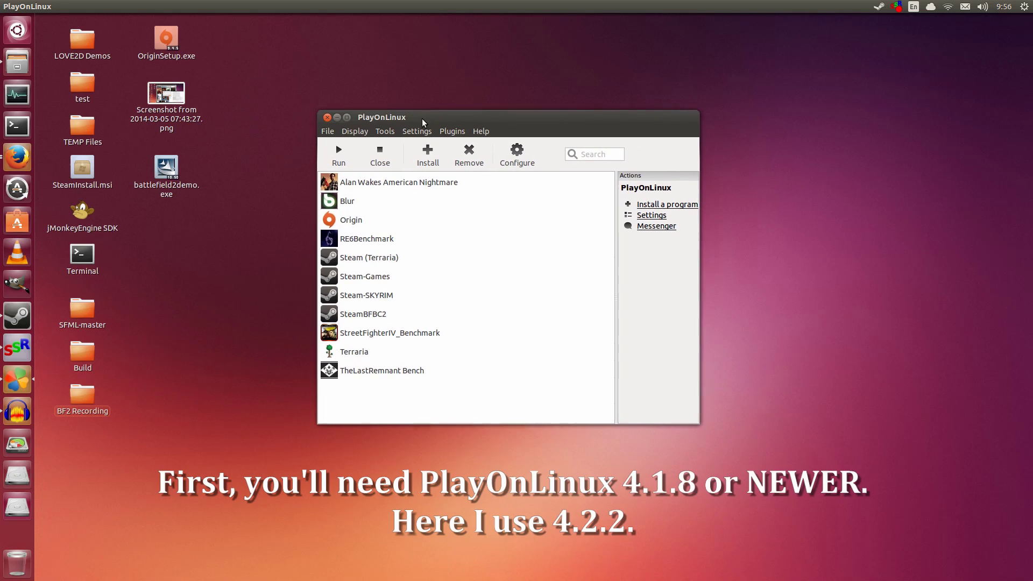
left_click(481, 132)
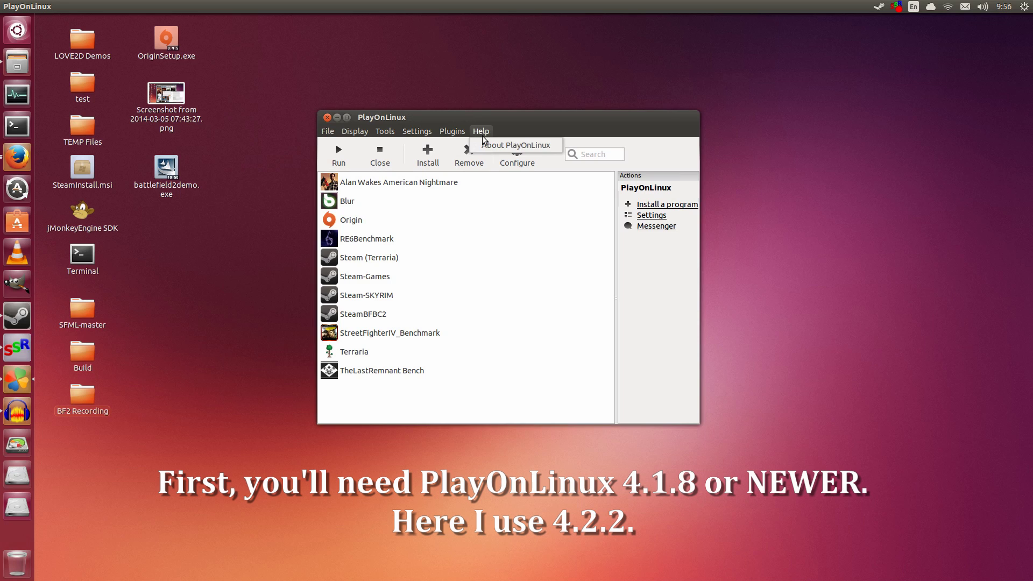
left_click(498, 146)
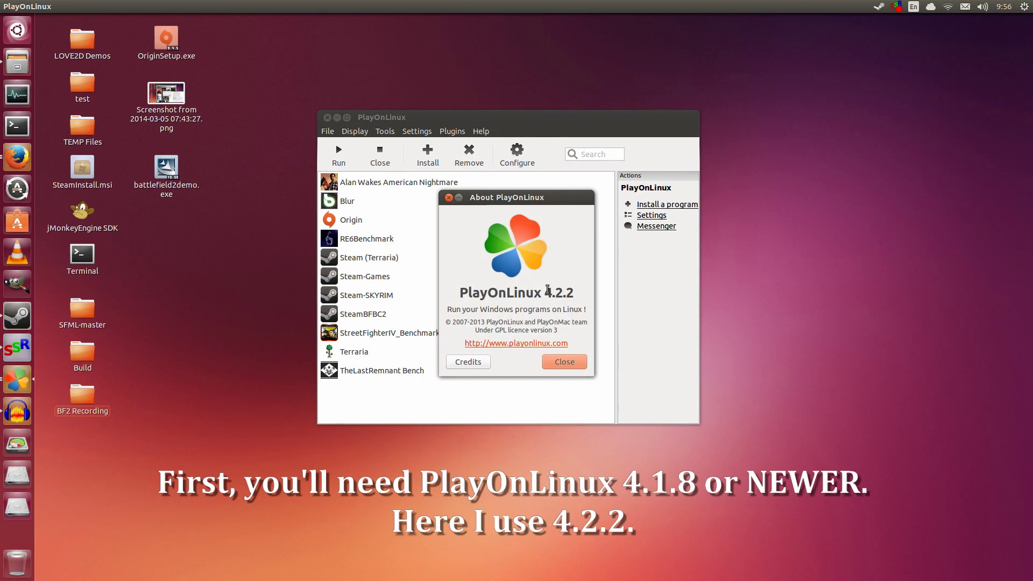
left_click_drag(546, 292, 574, 293)
left_click(450, 198)
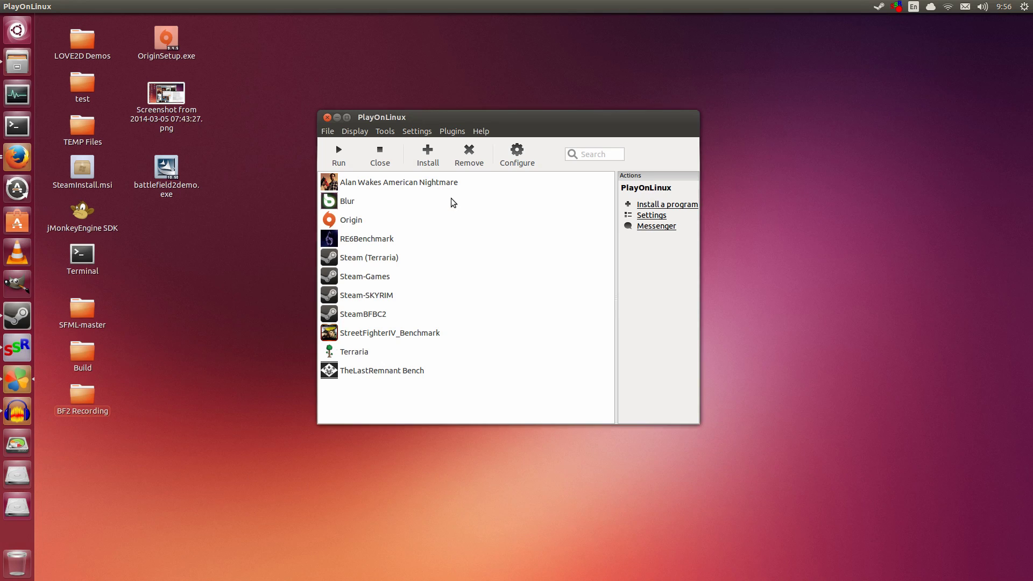
Review the Wine versions manager, confirming Wine 1.3.8 is installed
left_click(413, 129)
mouse_move(388, 132)
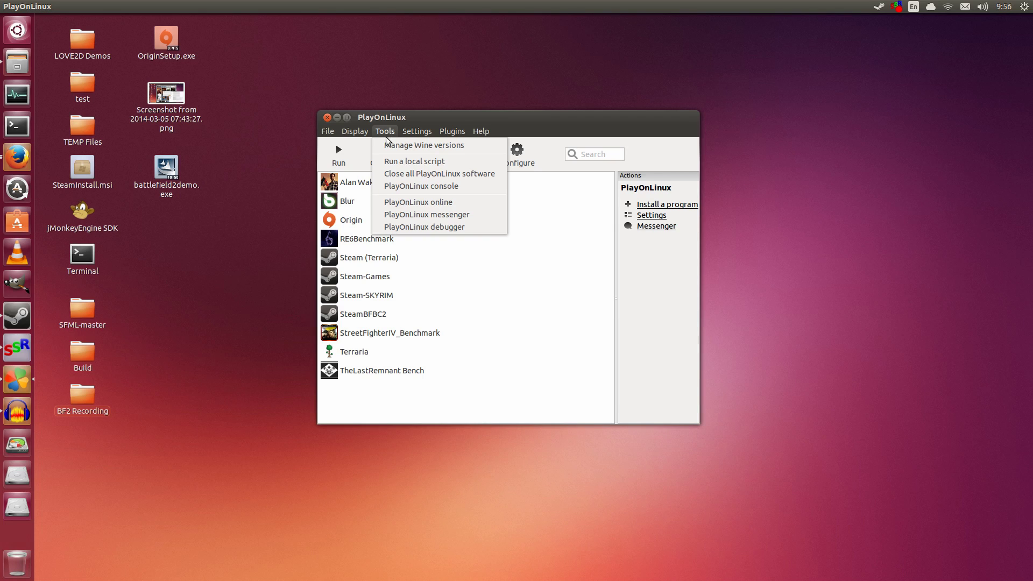
left_click(386, 144)
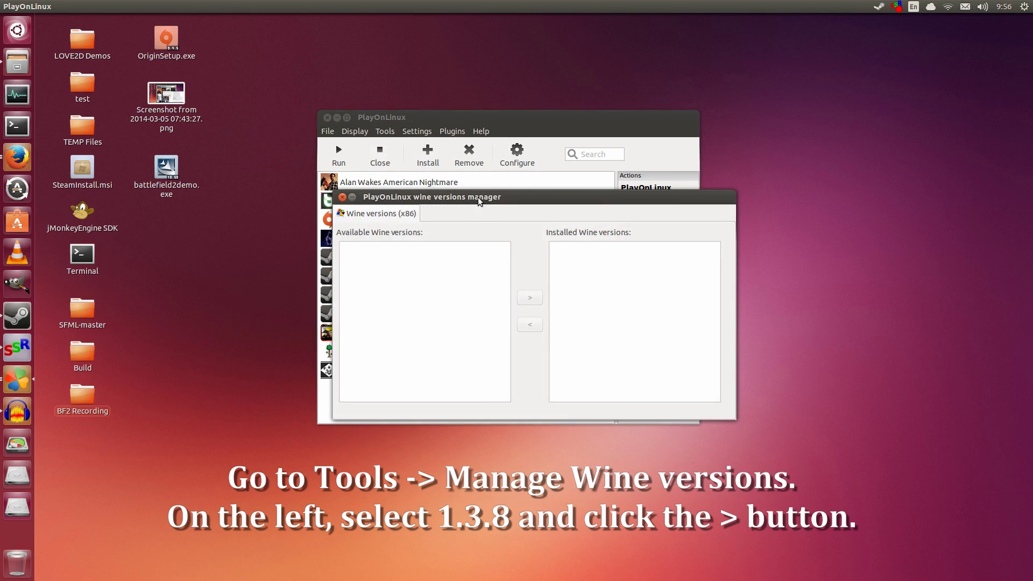
left_click_drag(478, 197, 450, 189)
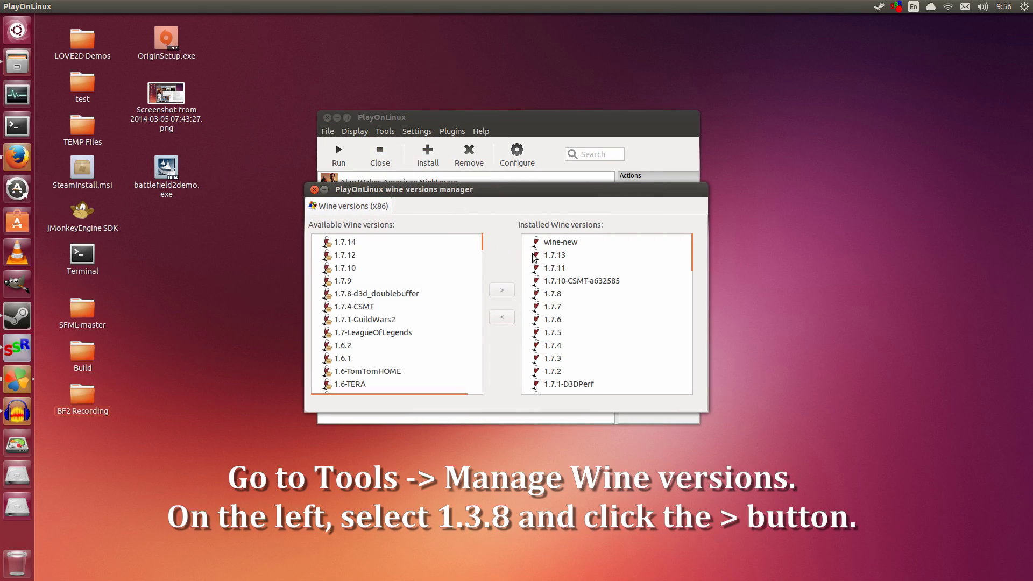
left_click_drag(486, 245, 492, 313)
scroll(377, 325, "down", 5)
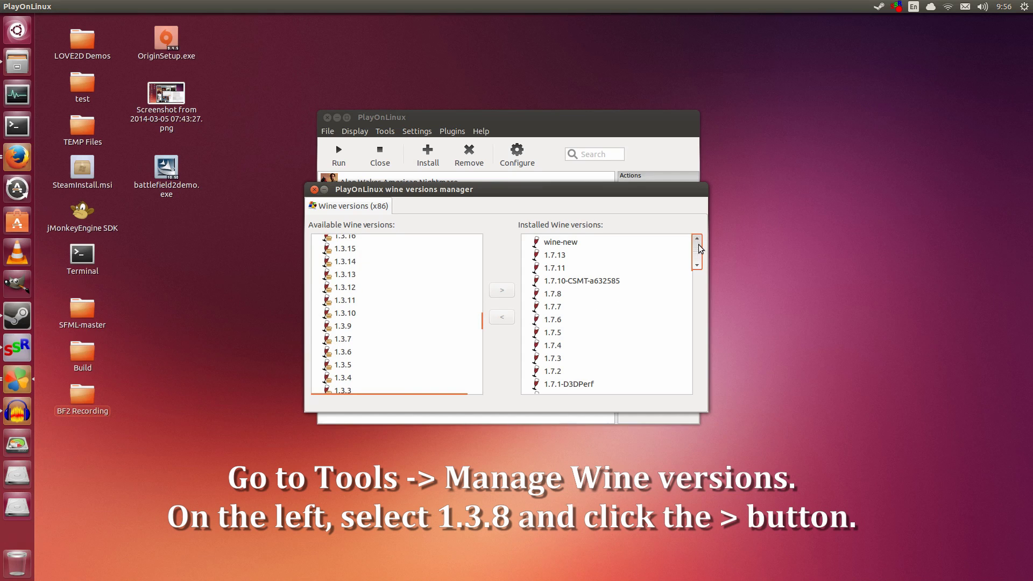
left_click_drag(699, 244, 663, 360)
left_click(561, 357)
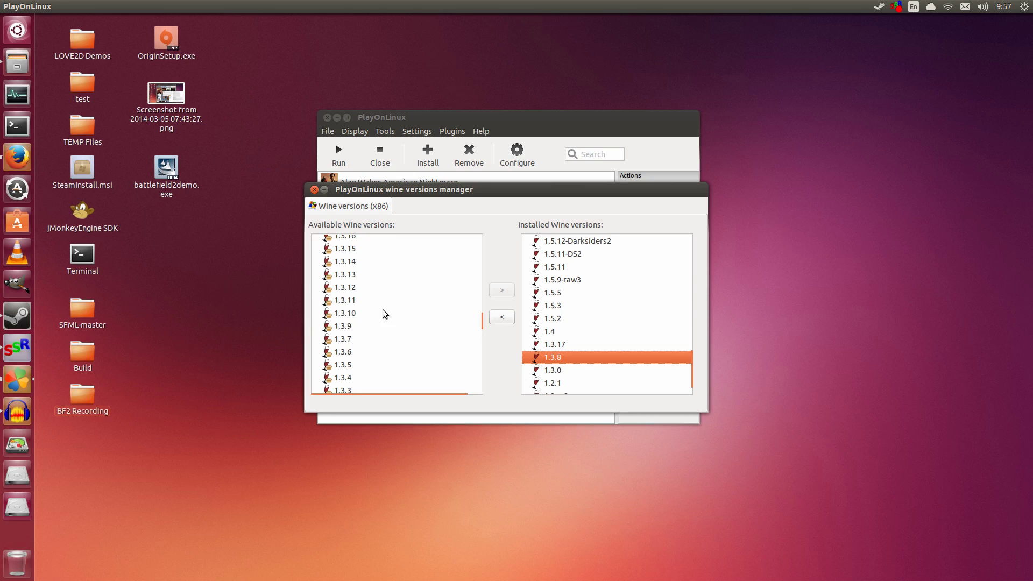
left_click(363, 314)
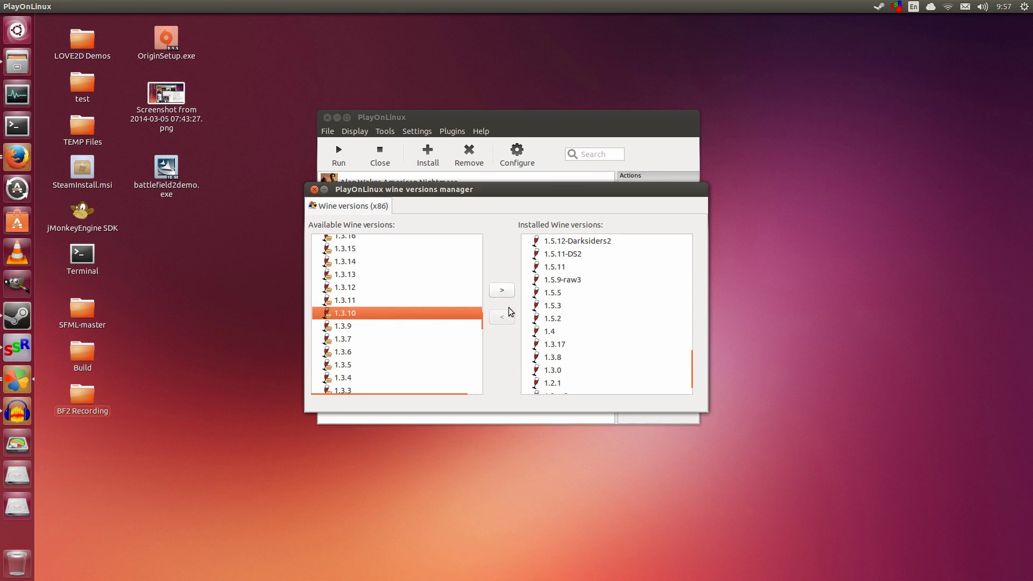
left_click(570, 357)
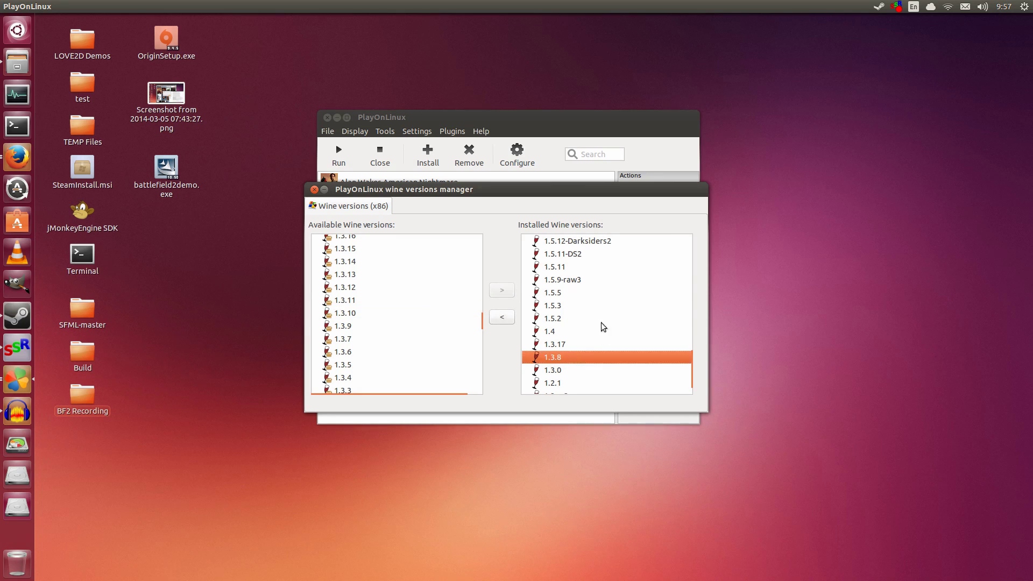
left_click(314, 189)
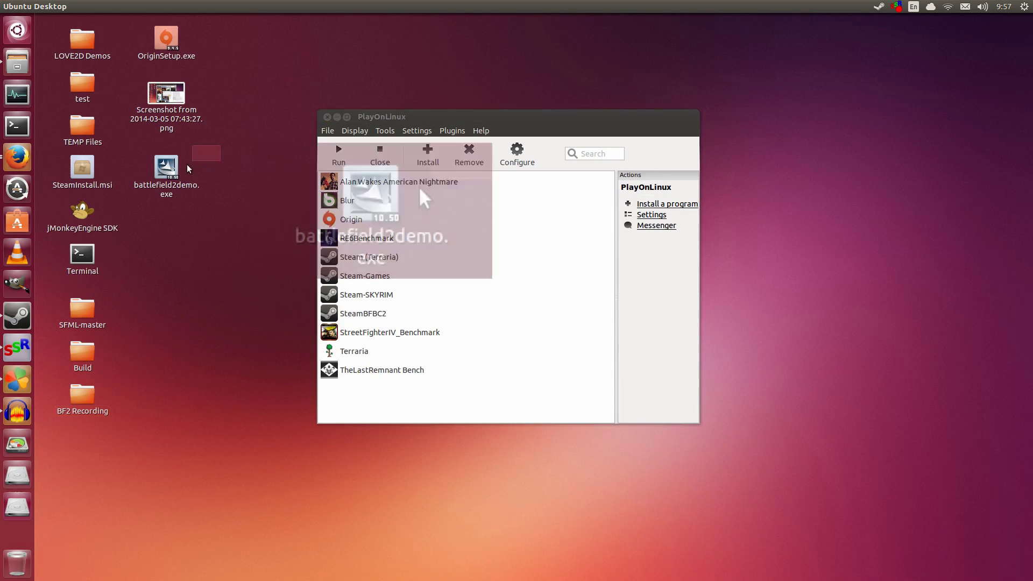
Check the battlefield2demo.exe installer file and its download page address in the browser
left_click(167, 183)
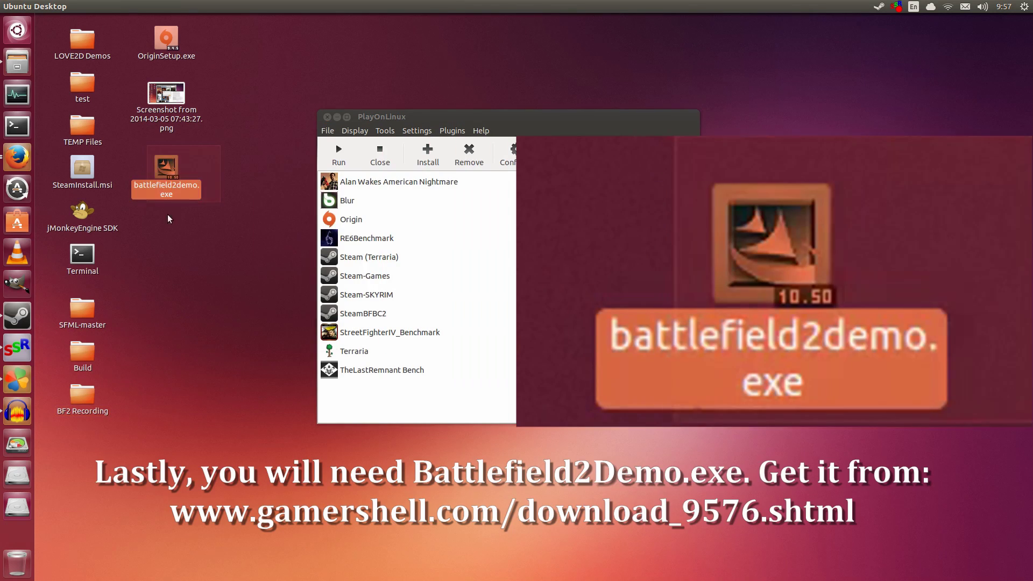
left_click(224, 176)
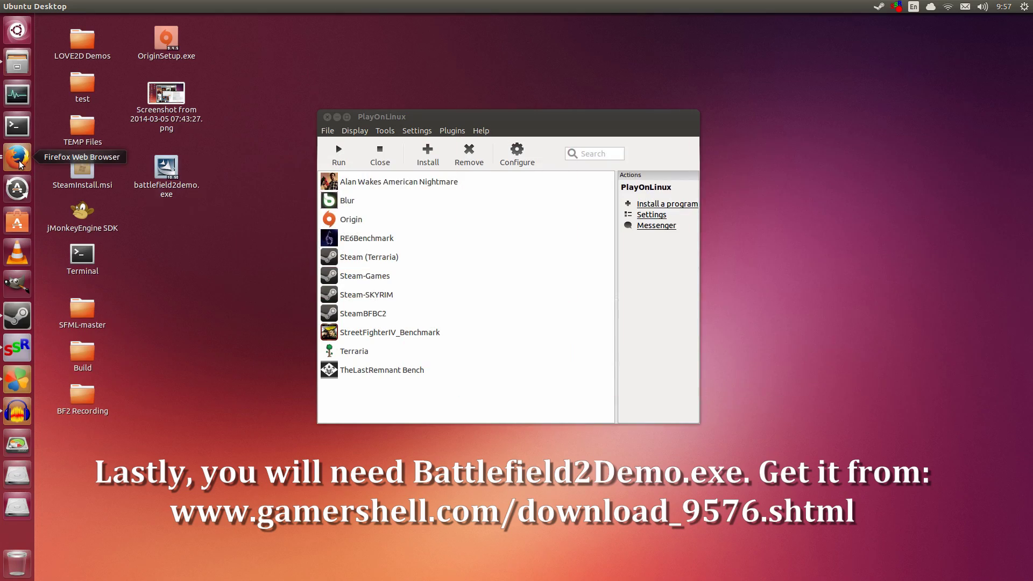
left_click(19, 165)
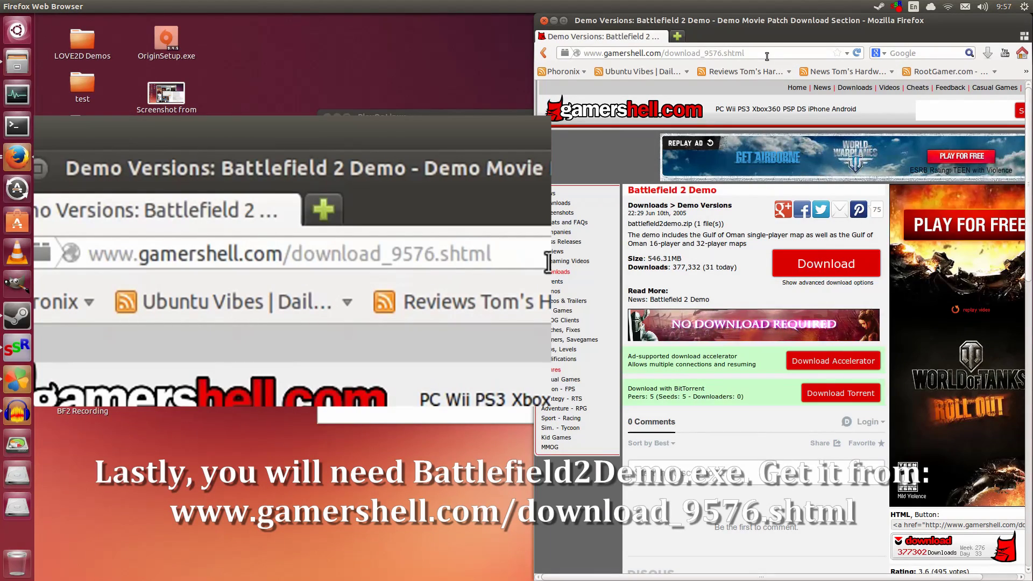
left_click_drag(767, 56, 579, 54)
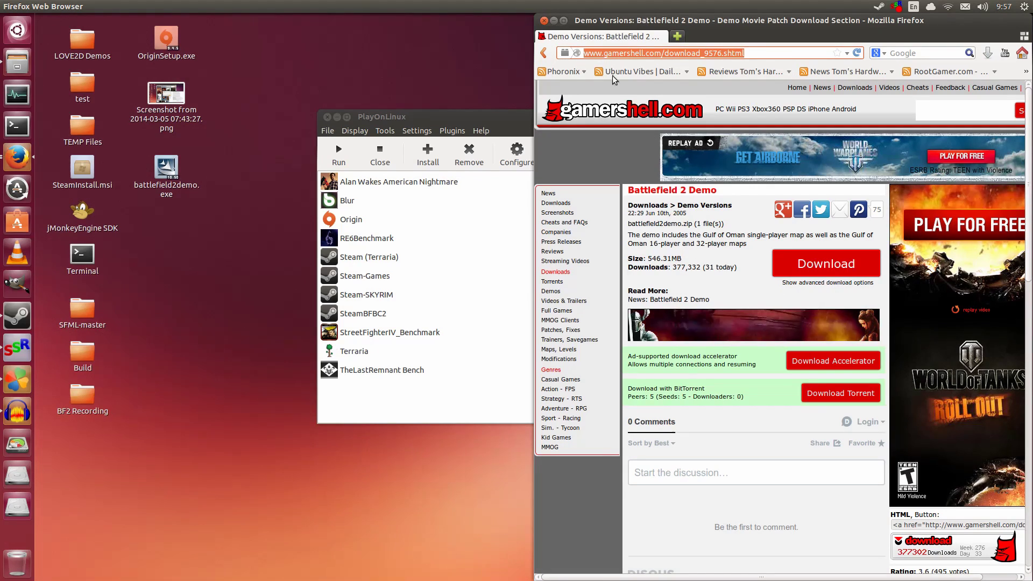
left_click(555, 21)
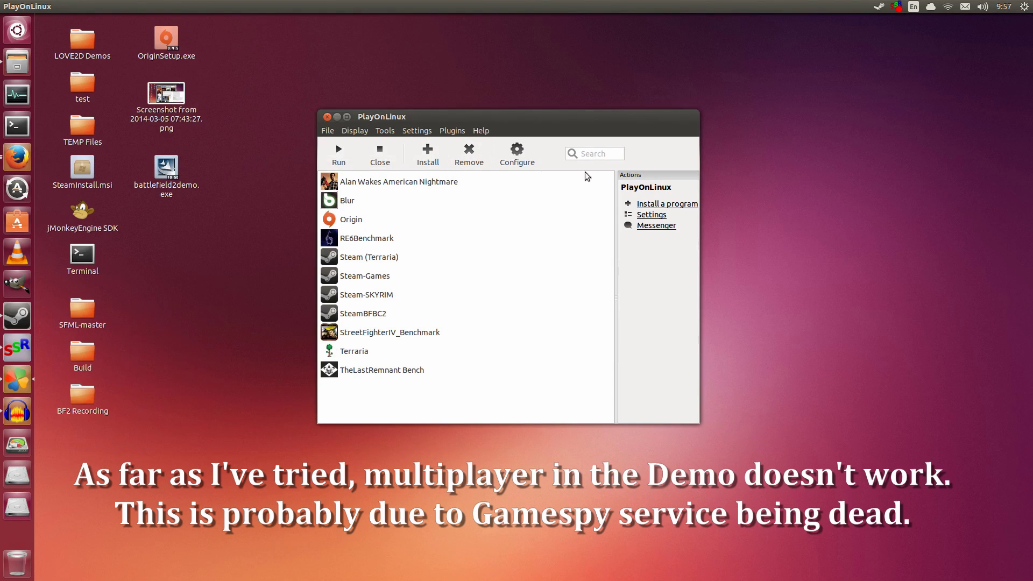
Start a manual install of an unlisted program into a new virtual drive named BF2Demo
left_click(435, 149)
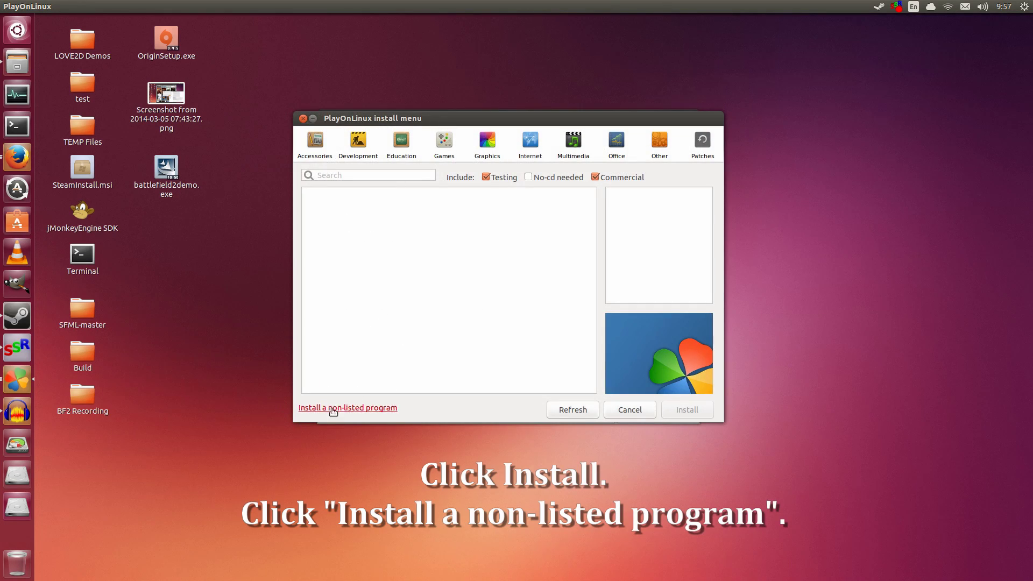
left_click(362, 408)
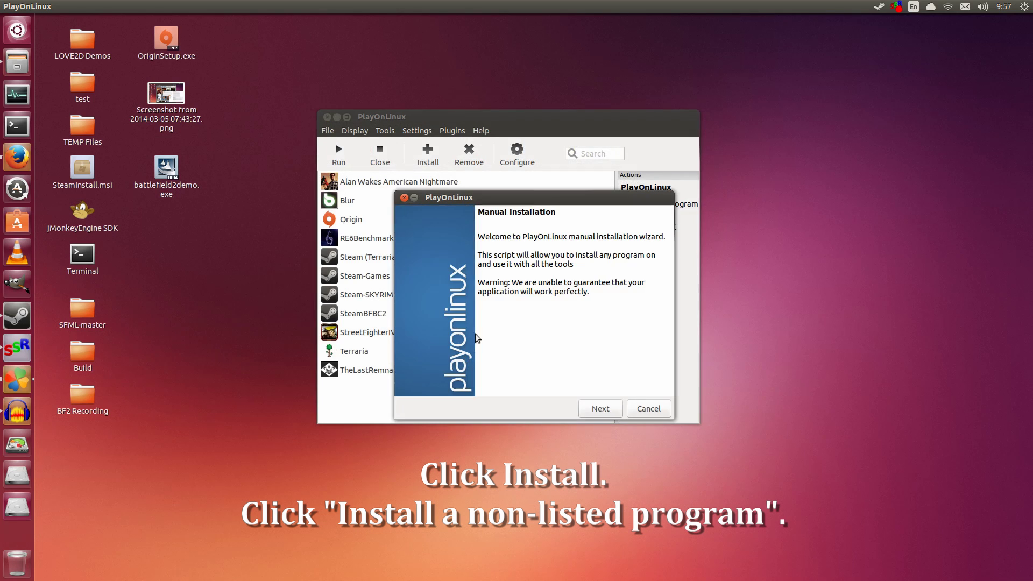
left_click(600, 408)
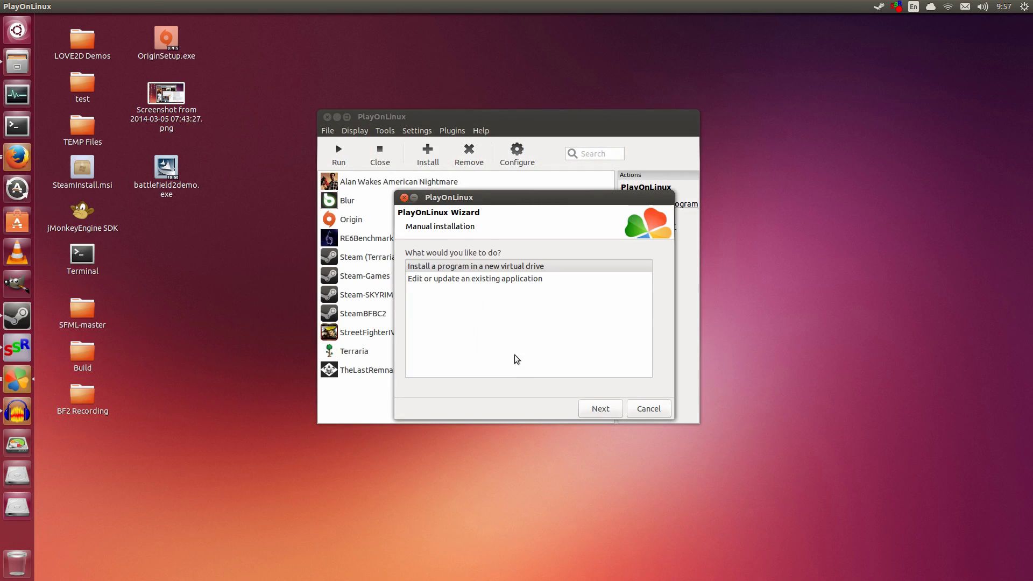
left_click(554, 266)
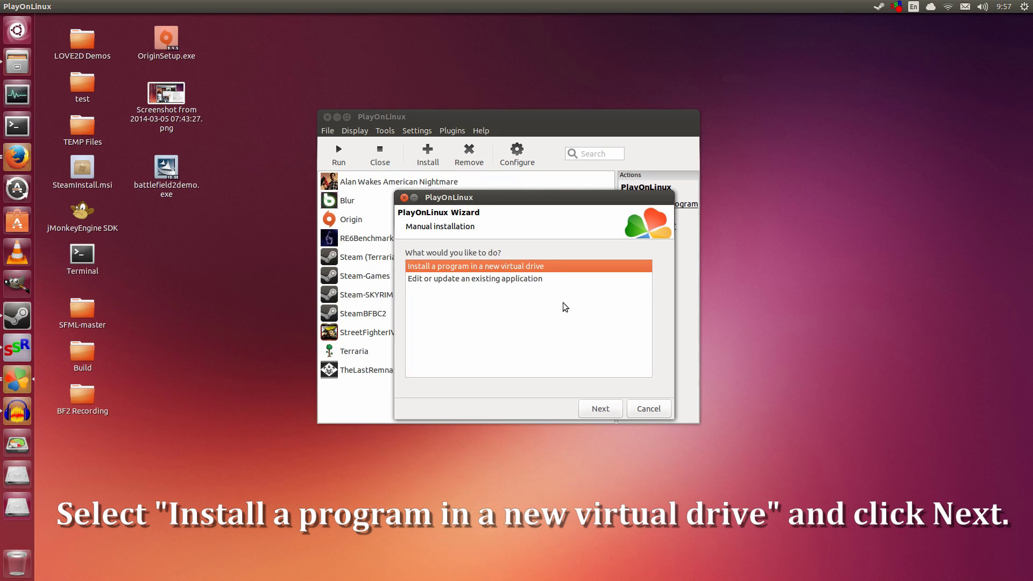
left_click(593, 405)
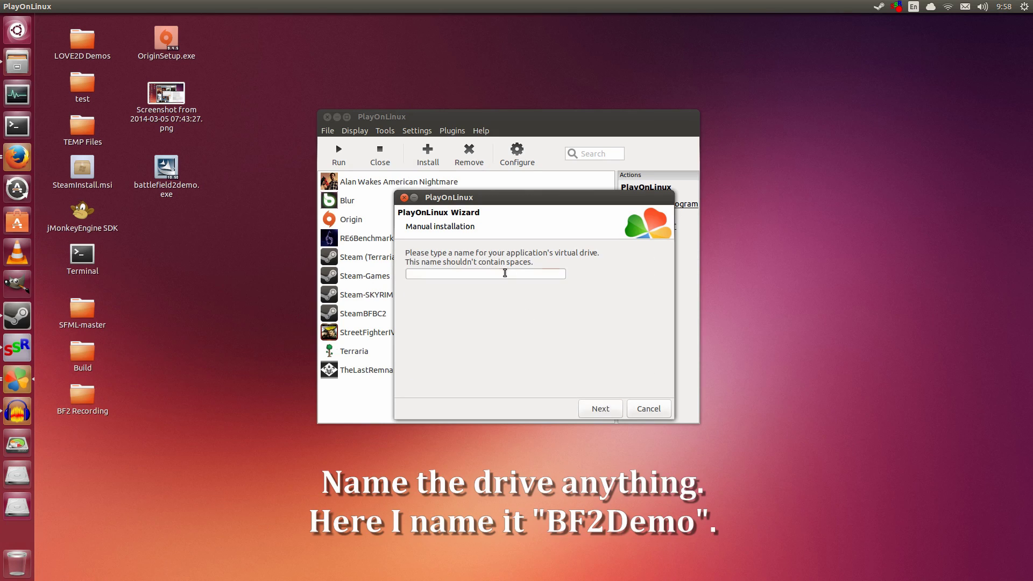
left_click(504, 273)
type("BF2Demo")
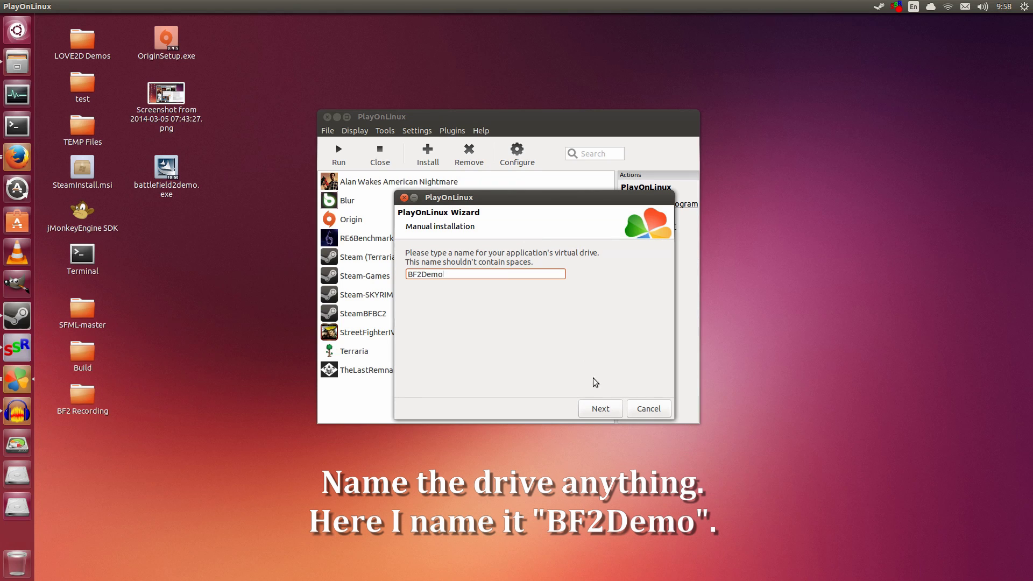
left_click(602, 401)
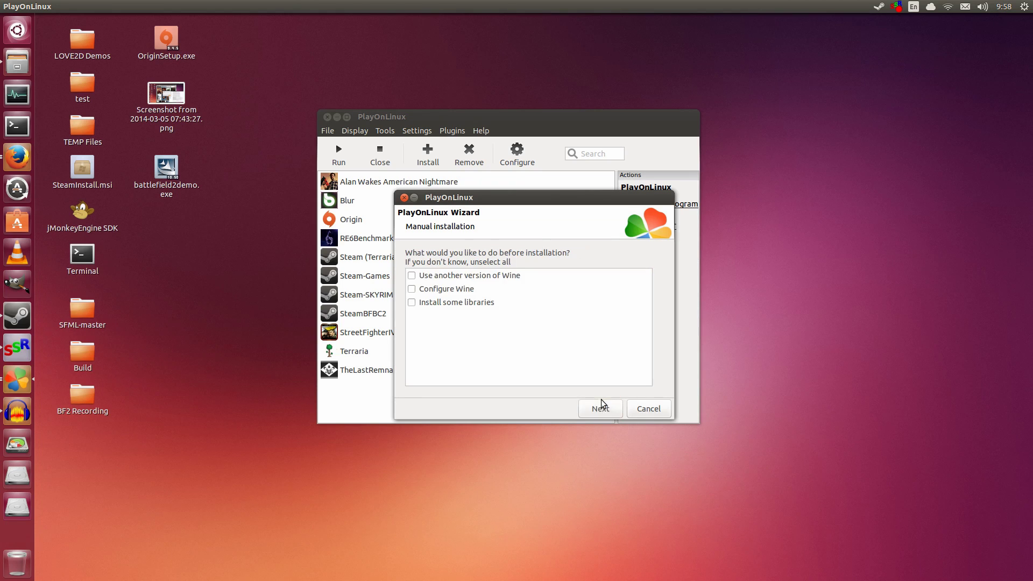
Enable 'Use another version of Wine' and 'Configure Wine', choosing Wine 1.3.8
left_click(431, 280)
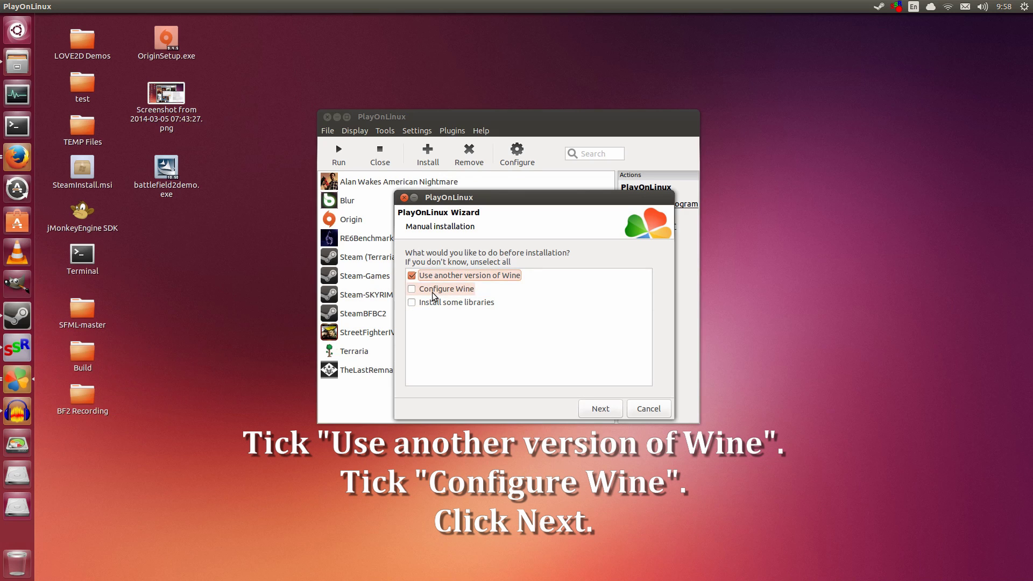
left_click(432, 292)
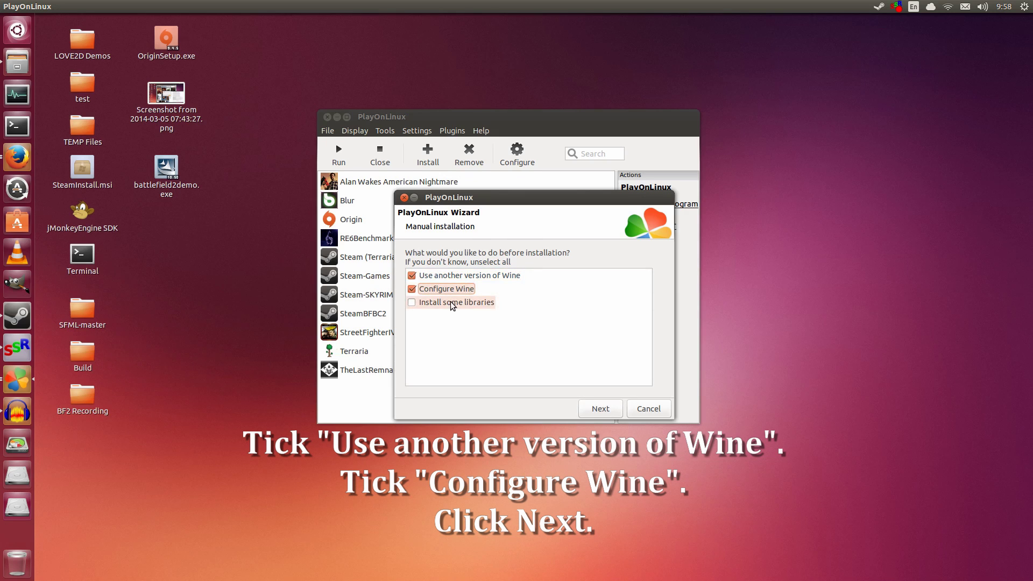
left_click(596, 409)
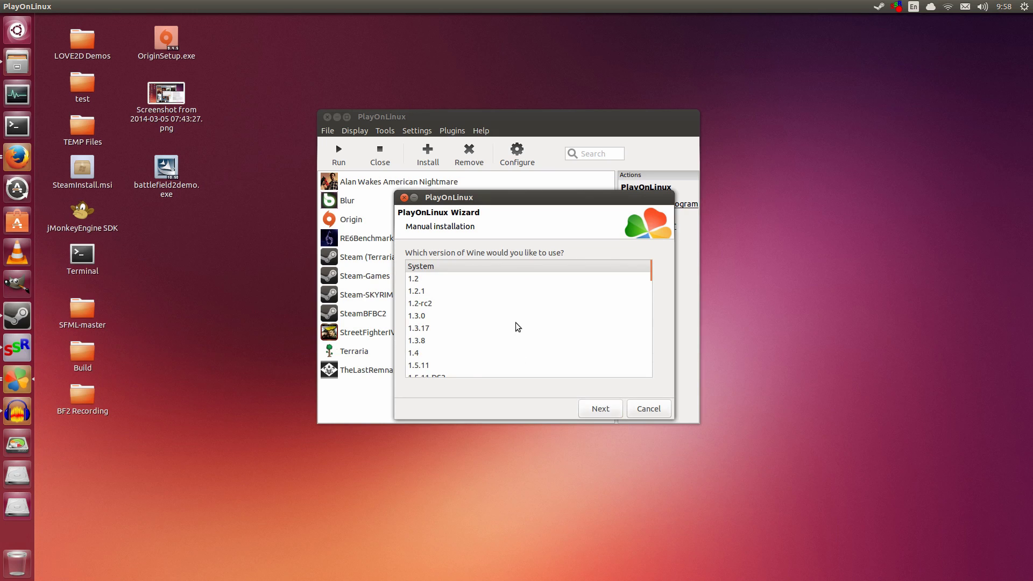
left_click(424, 339)
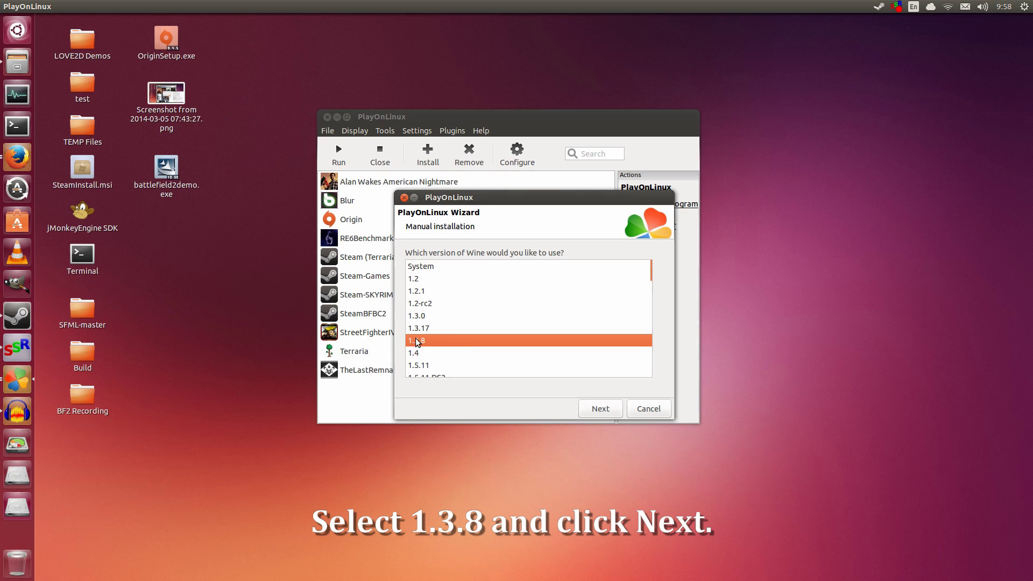
left_click(602, 409)
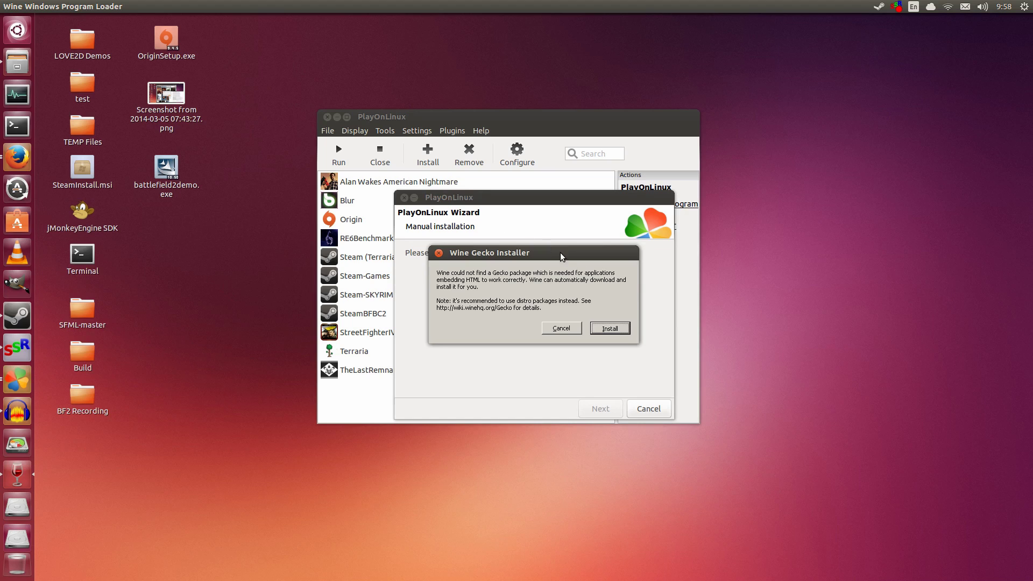
Install Gecko, then emulate a 1600 x 900 virtual desktop in the Graphics settings
left_click(613, 329)
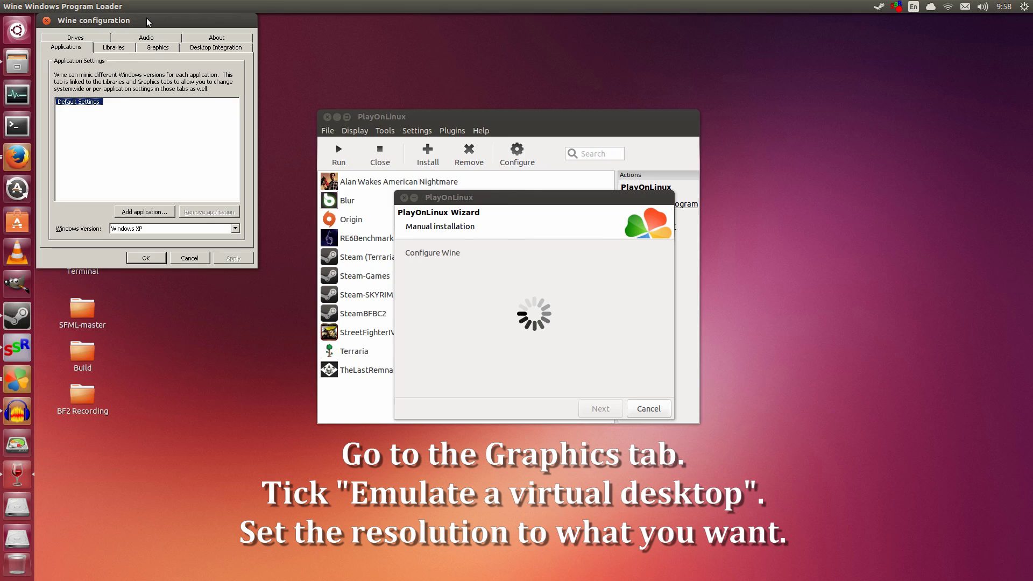
left_click_drag(147, 21, 520, 201)
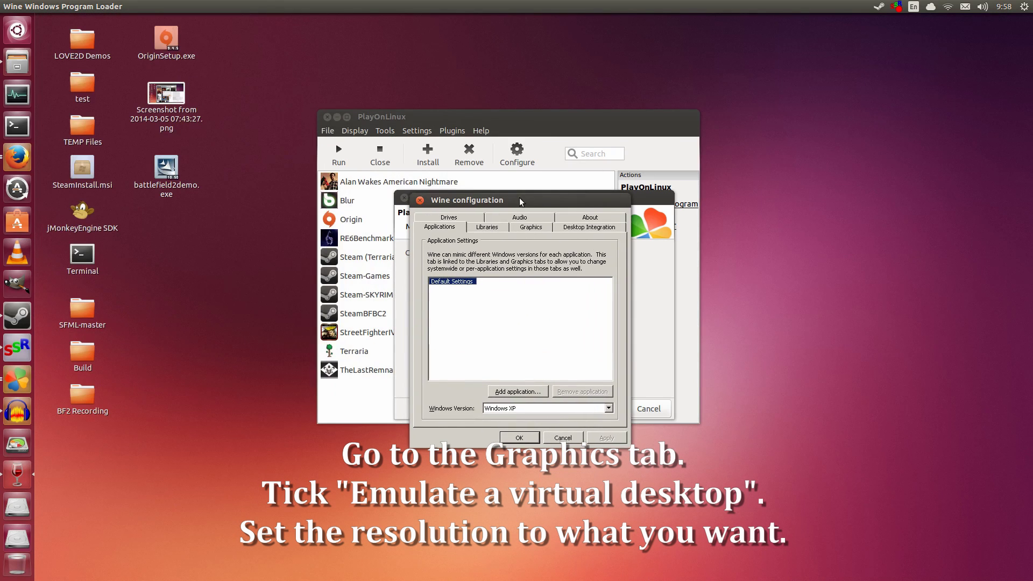
left_click(536, 231)
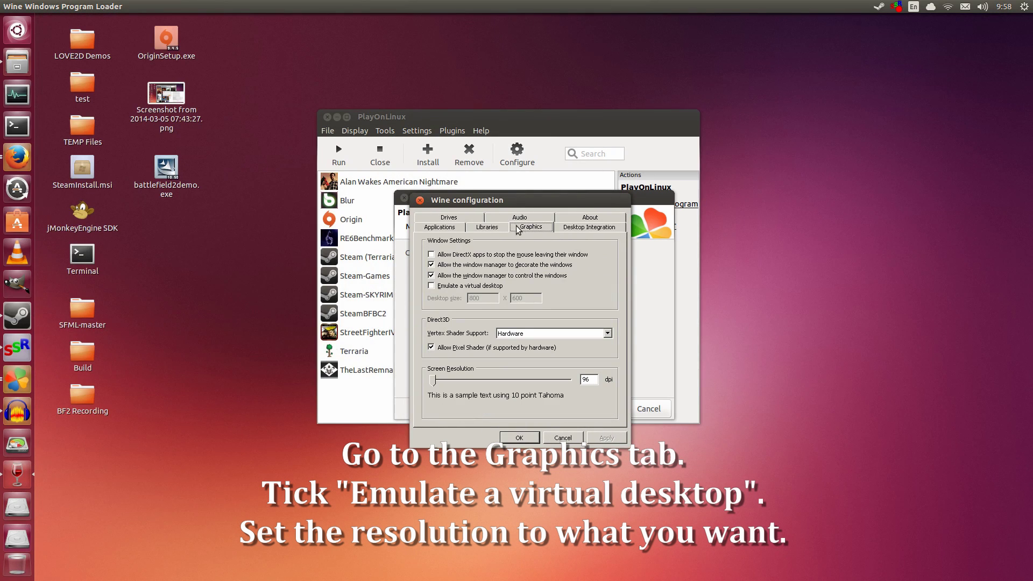
left_click(432, 285)
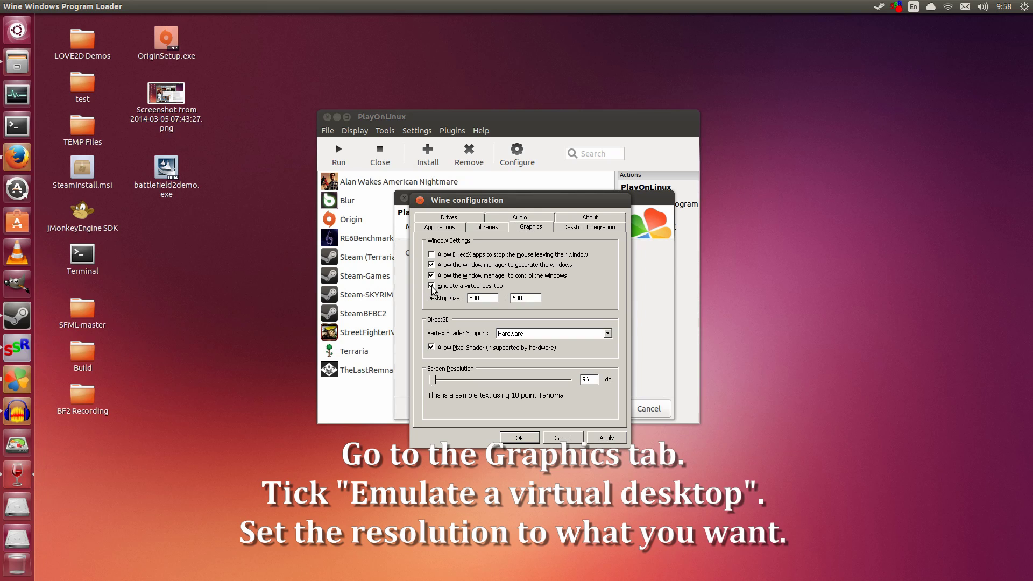
double_click(486, 299)
type("16")
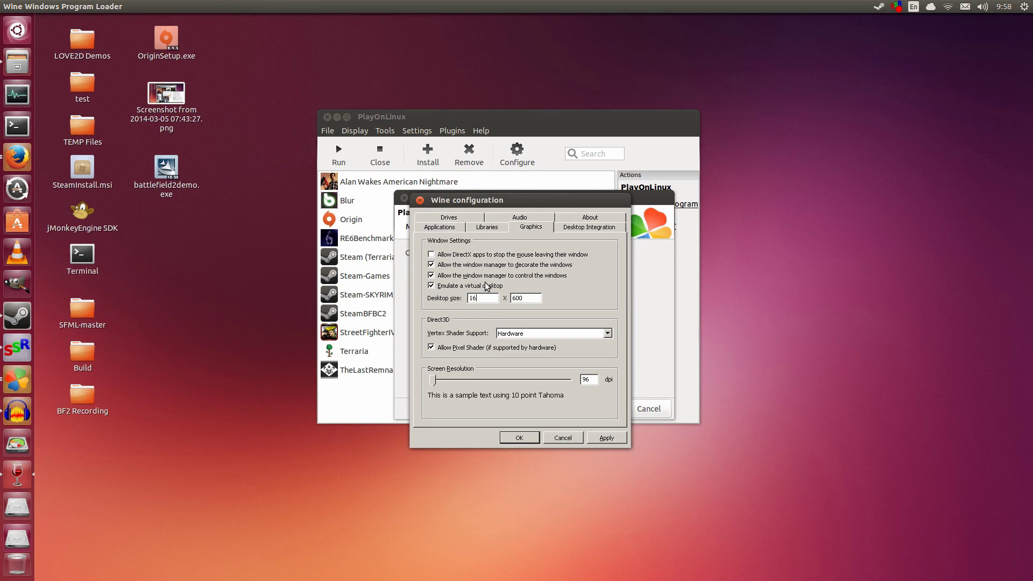
type("00")
key("Tab")
type("90")
Save the Wine settings, choose battlefield2demo.exe from the Desktop as install file, and launch it
left_click(509, 439)
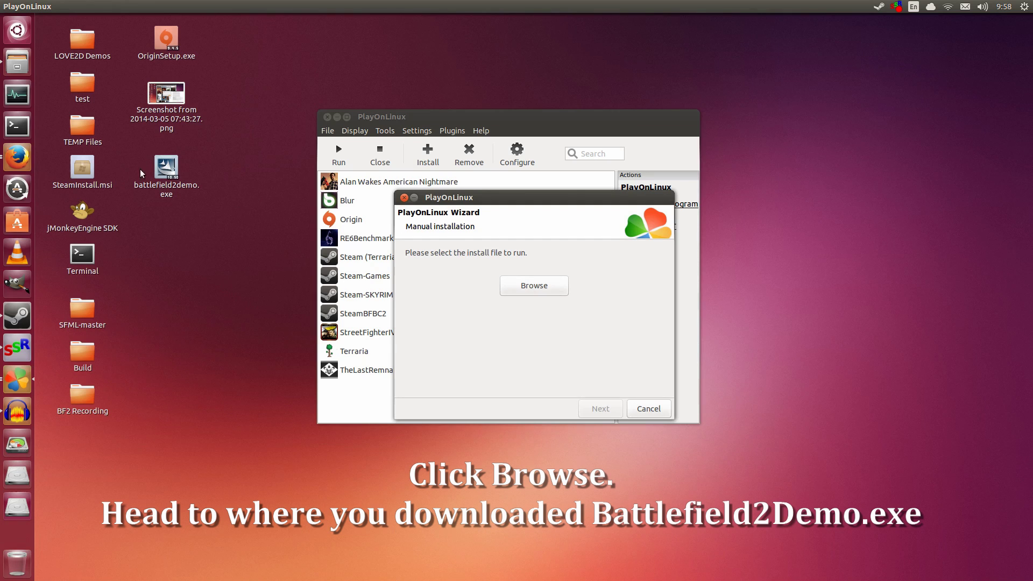
left_click(544, 290)
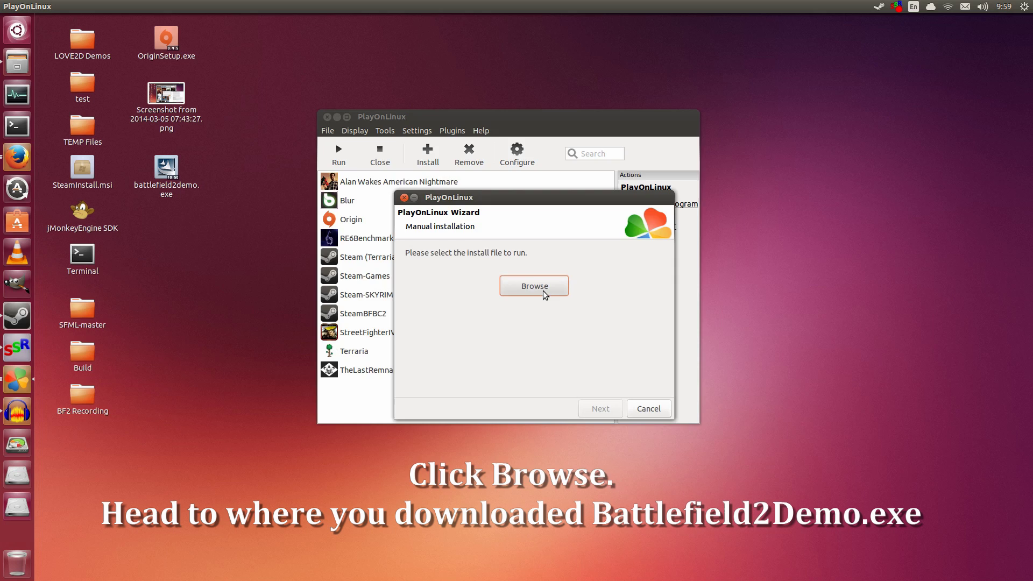
left_click(362, 261)
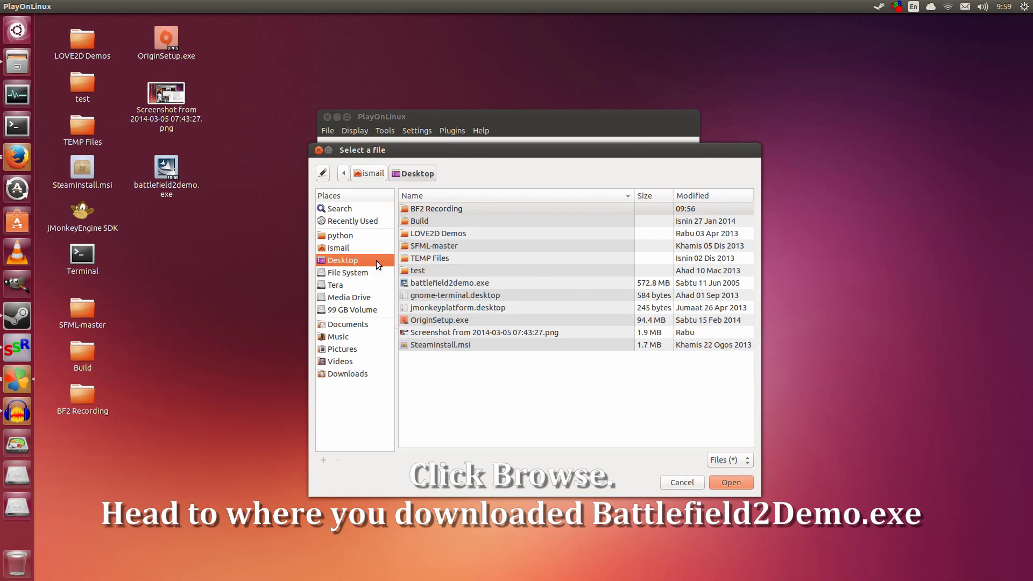
left_click(462, 285)
double_click(463, 284)
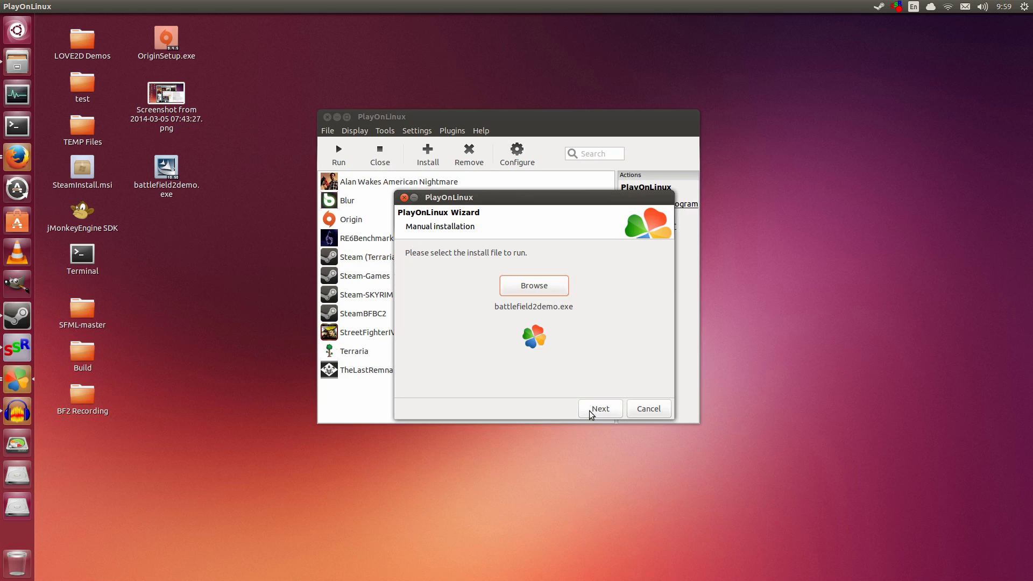
left_click(589, 411)
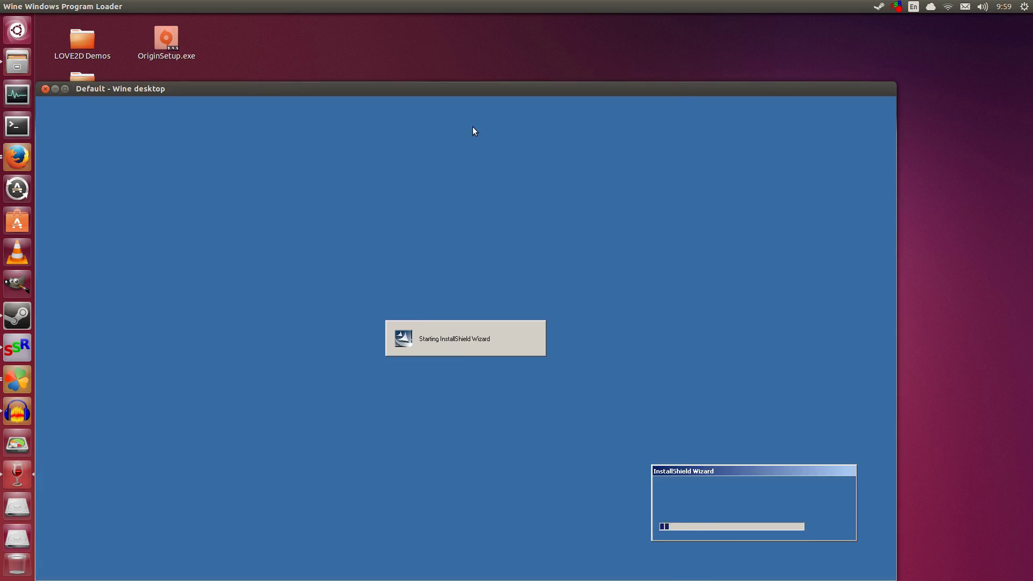
Keep the Complete setup type and the default destination and program folders
left_click_drag(458, 90, 530, 41)
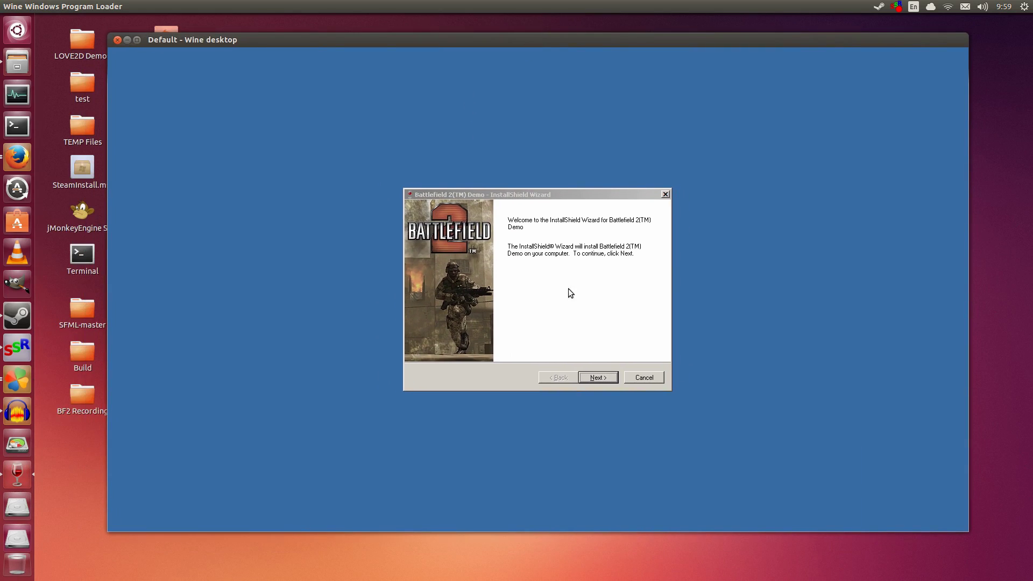
left_click(605, 379)
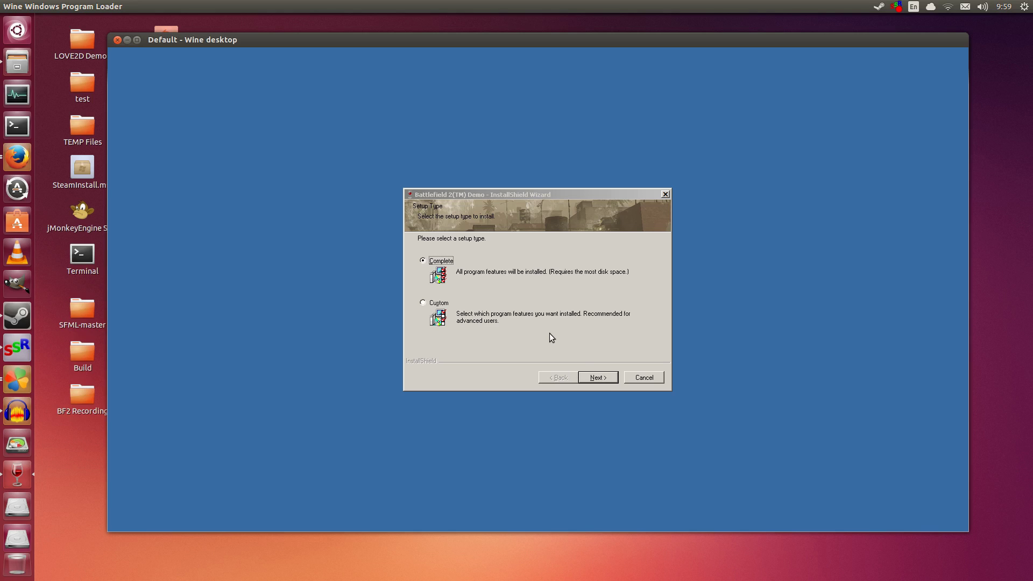
left_click(596, 380)
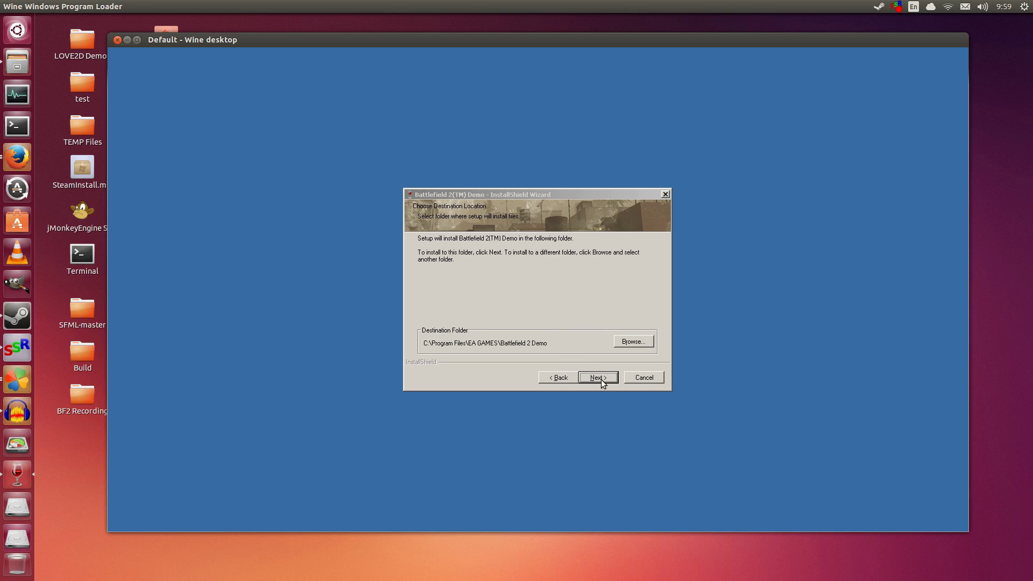
left_click(602, 379)
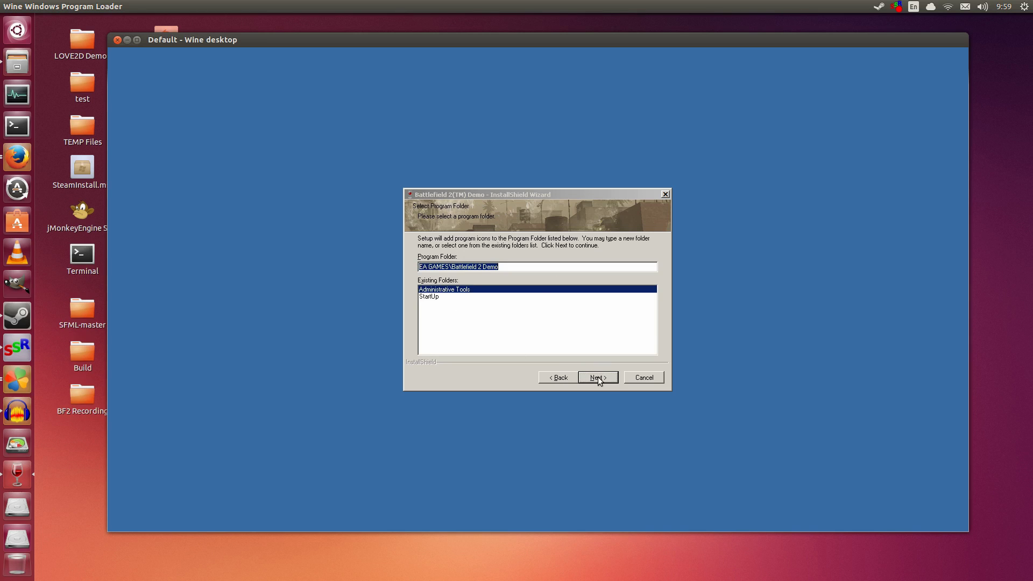
left_click(599, 377)
Accept the EA and PunkBuster licence agreements and begin copying the game files
left_click(450, 339)
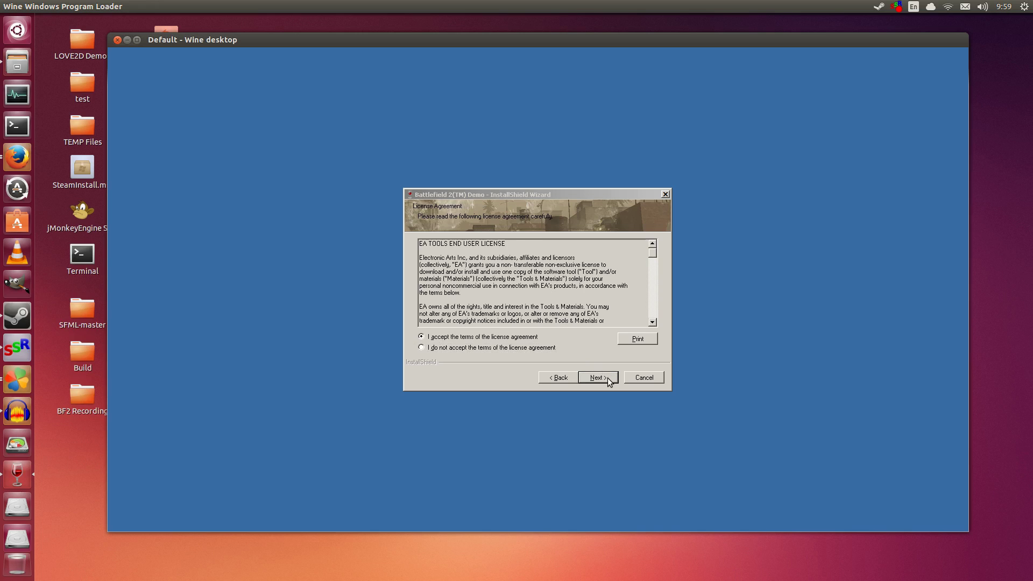
left_click(599, 377)
left_click(434, 340)
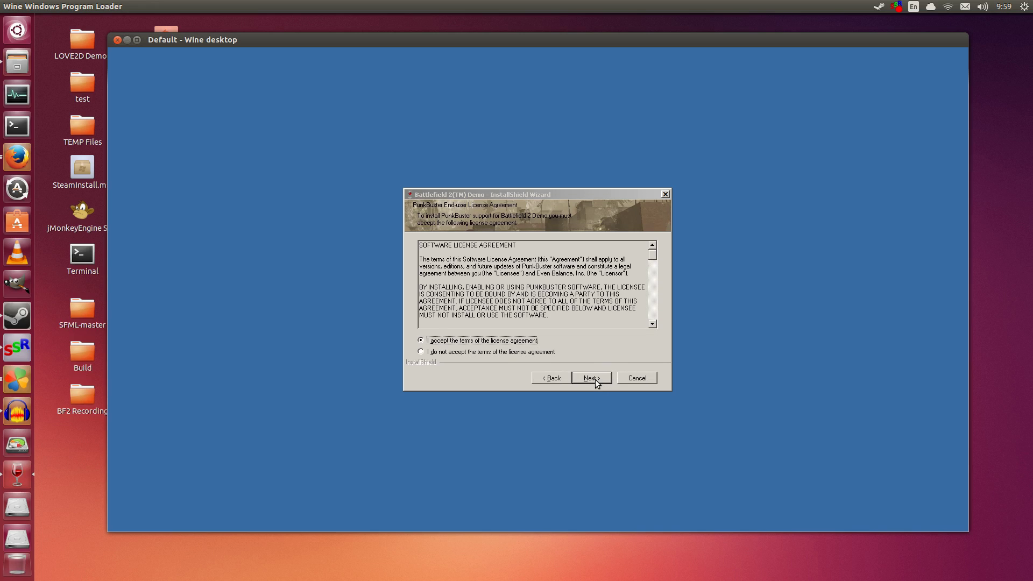
left_click(592, 379)
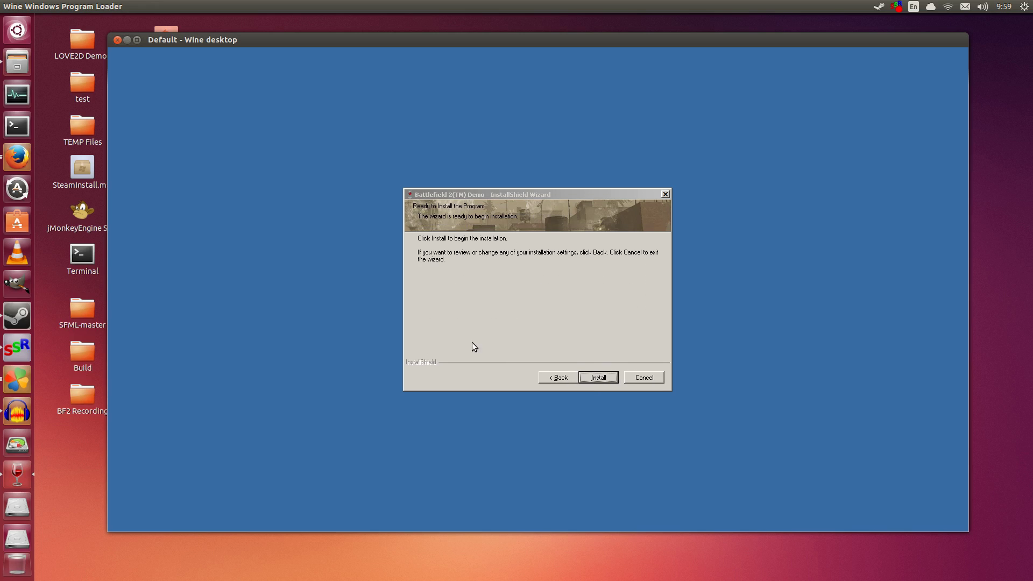
left_click(598, 379)
left_click_drag(598, 222, 544, 178)
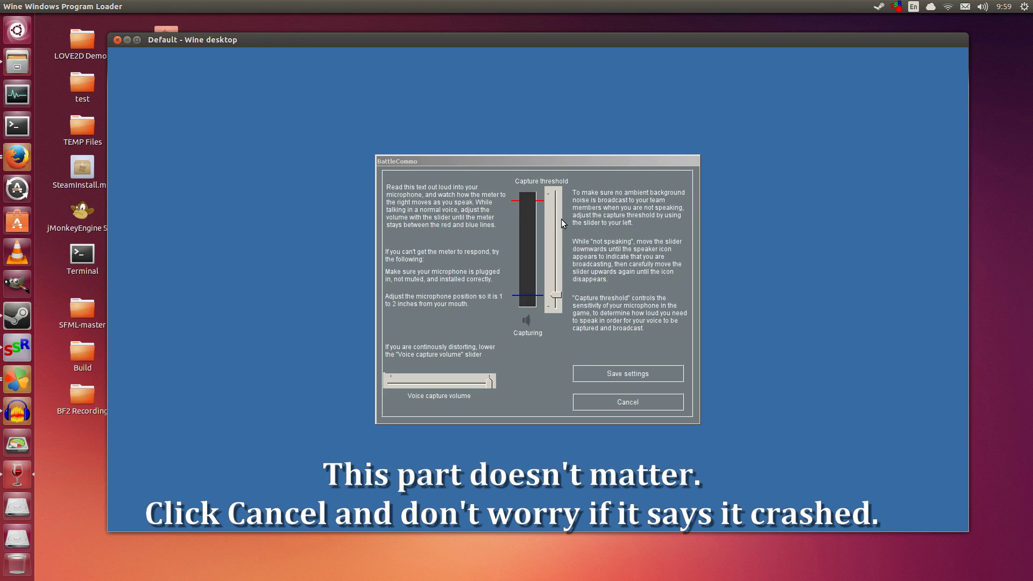
Cancel the BattleCommo microphone setup and install GameSpy Arcade to its default folder
left_click(628, 403)
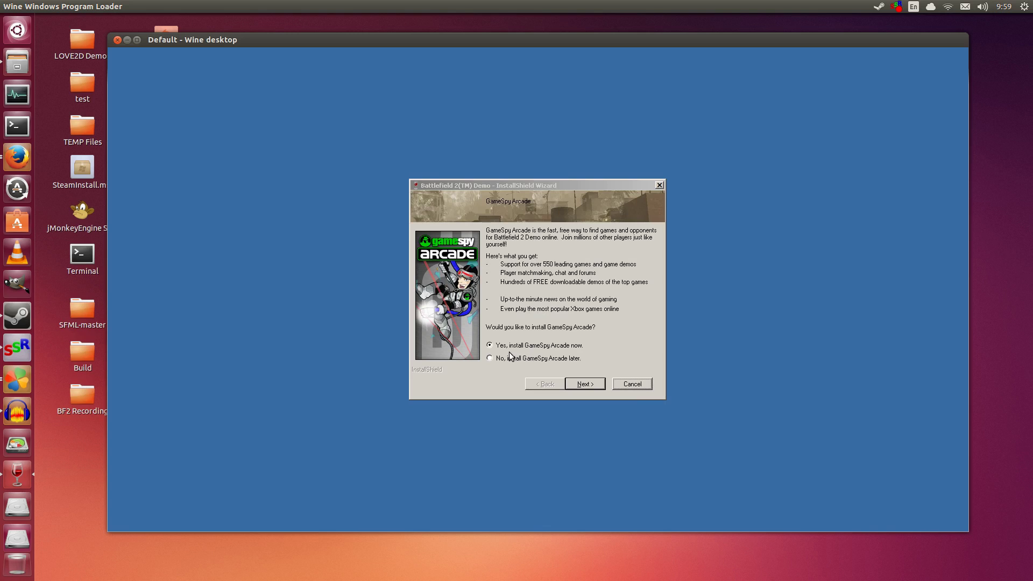
left_click(584, 384)
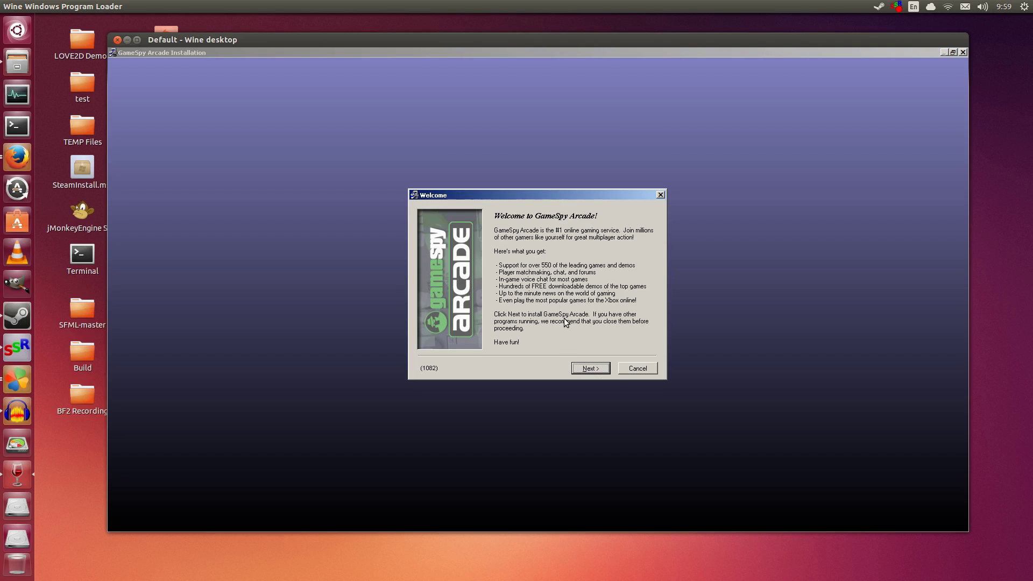
left_click(588, 367)
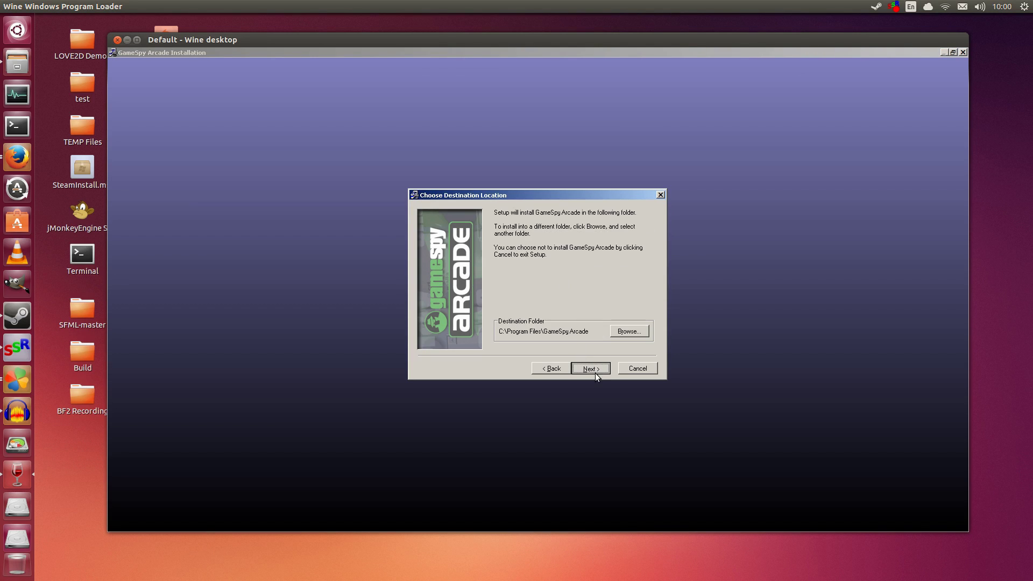
left_click(596, 372)
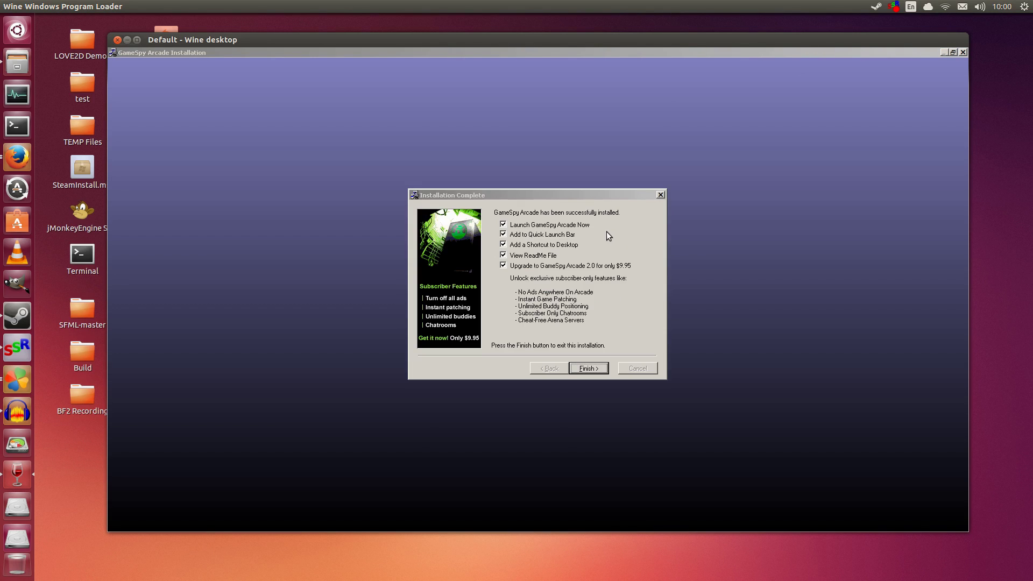
Untick the upgrade, ReadMe, desktop shortcut, quick launch and launch options, then finish
left_click(503, 265)
left_click(503, 255)
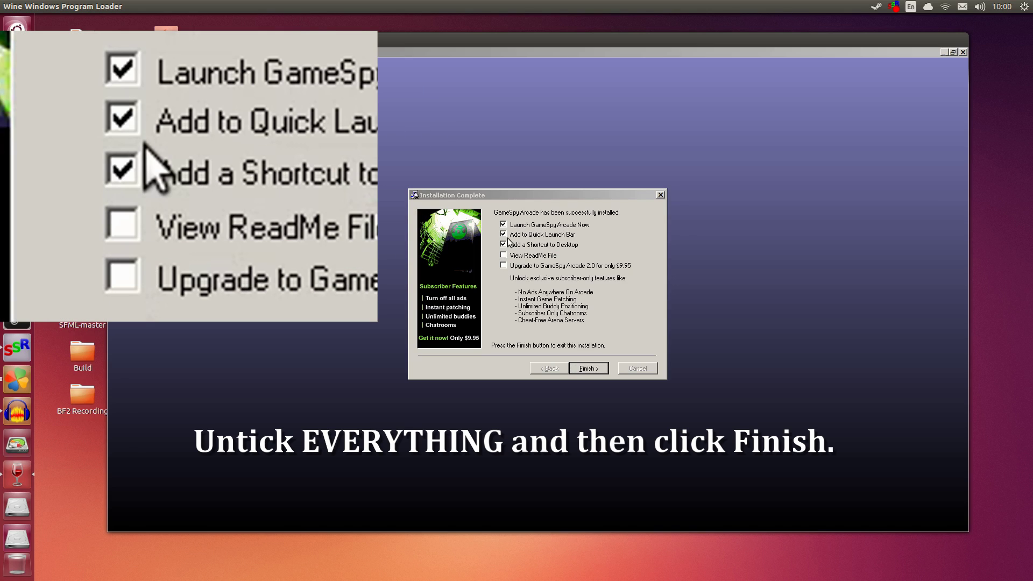
left_click(504, 245)
left_click(503, 235)
left_click(504, 225)
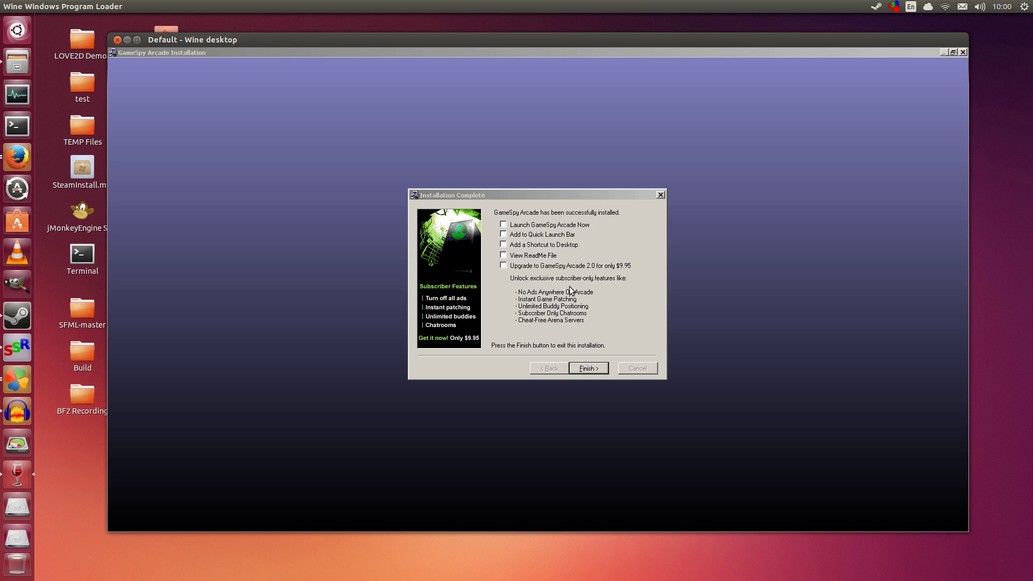
left_click(595, 370)
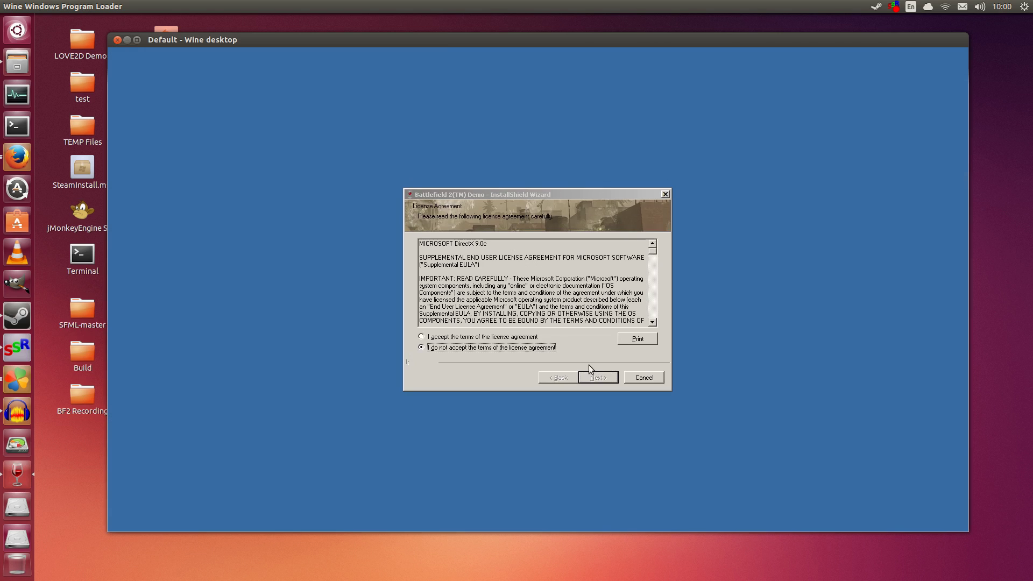
Accept the DirectX 9.0c licence, finish the demo install, restart Wine and decline Gecko
left_click(423, 337)
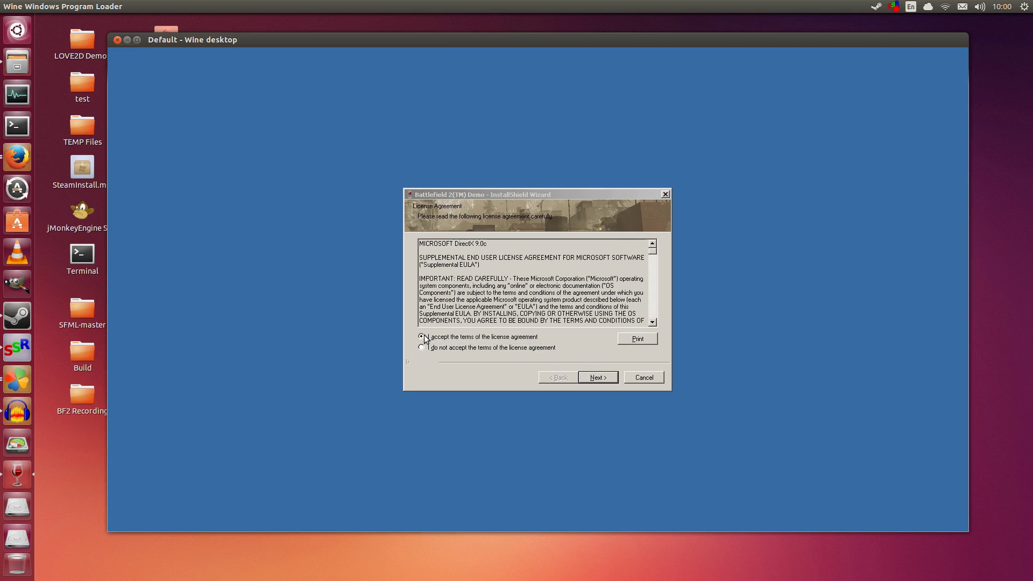
left_click(609, 379)
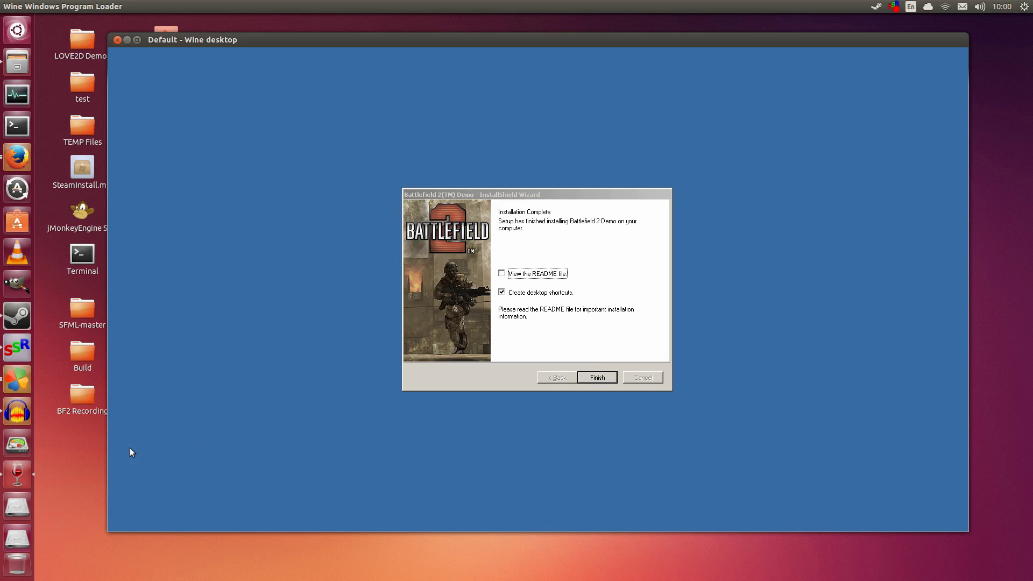
left_click(597, 379)
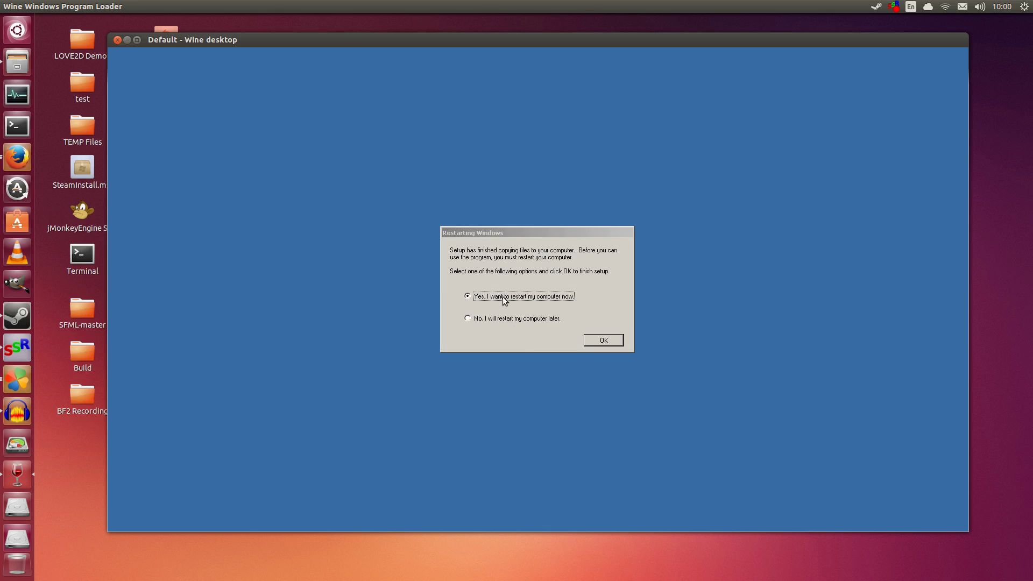
left_click(603, 340)
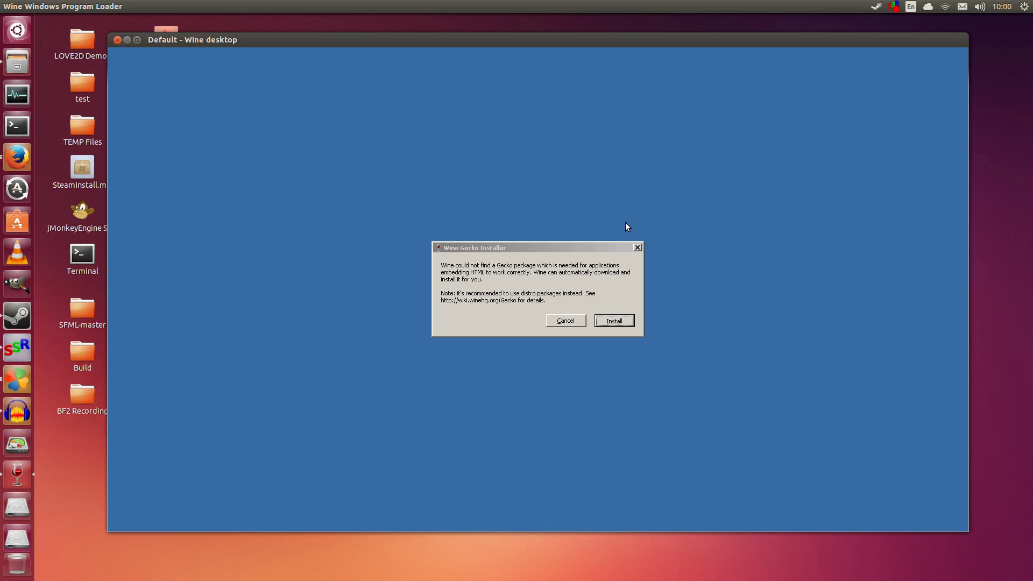
left_click(557, 318)
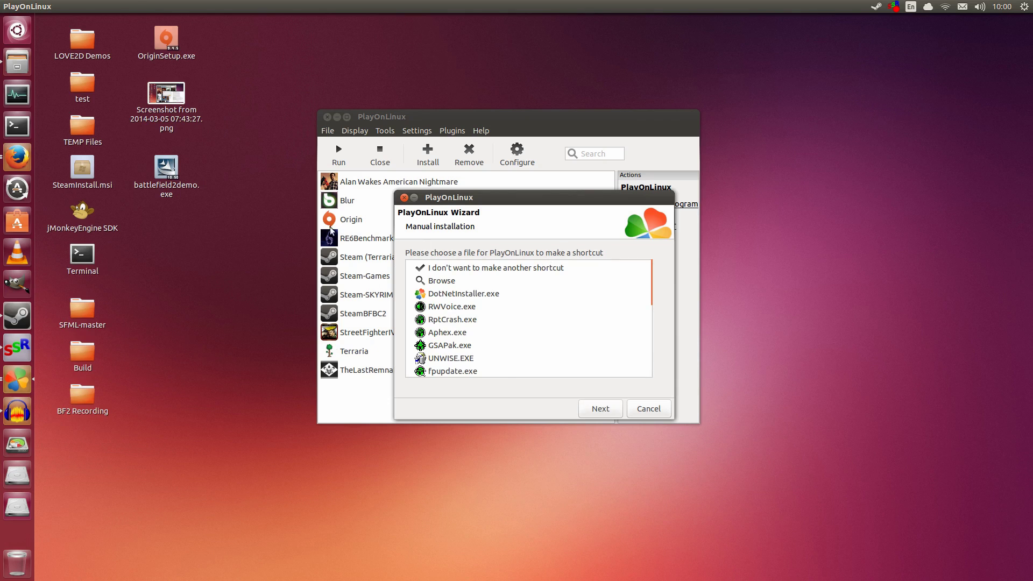
Pick BF2.exe as the shortcut target and name the shortcut 'Battlefield2 Demo'
scroll(480, 290, "down", 1)
scroll(480, 290, "down", 4)
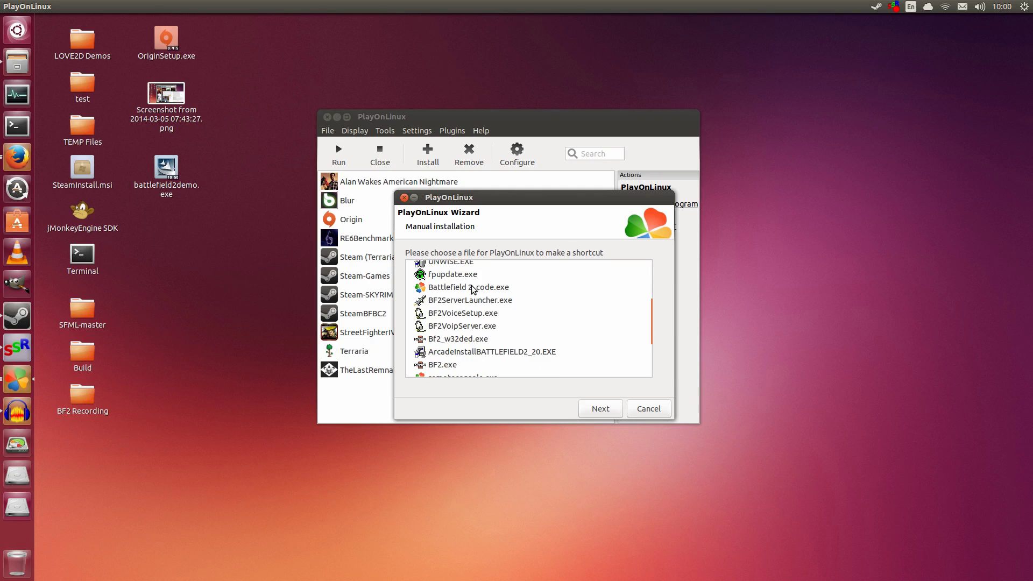
scroll(474, 291, "down", 2)
left_click(446, 318)
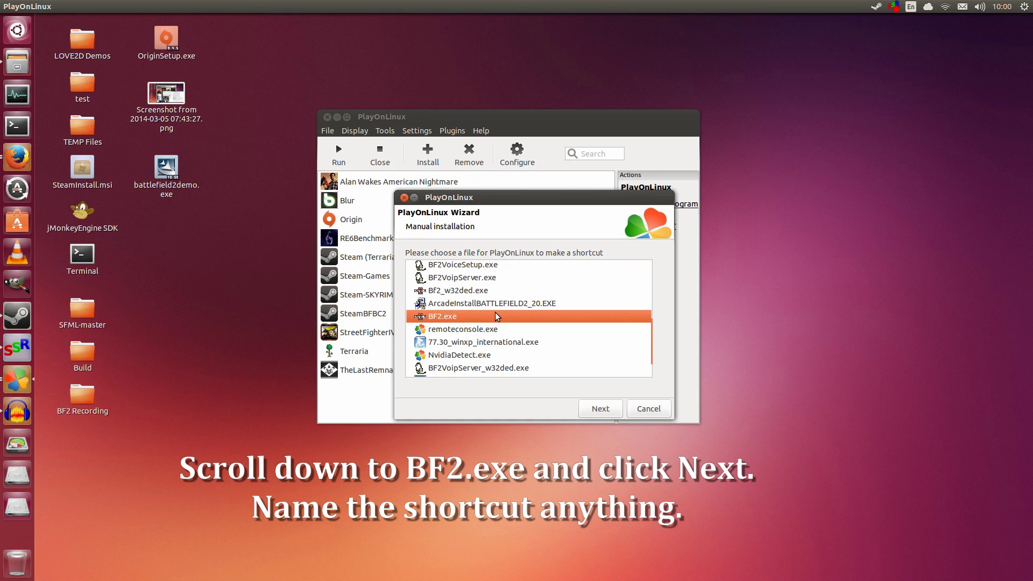
scroll(496, 317, "up", 4)
scroll(440, 296, "down", 5)
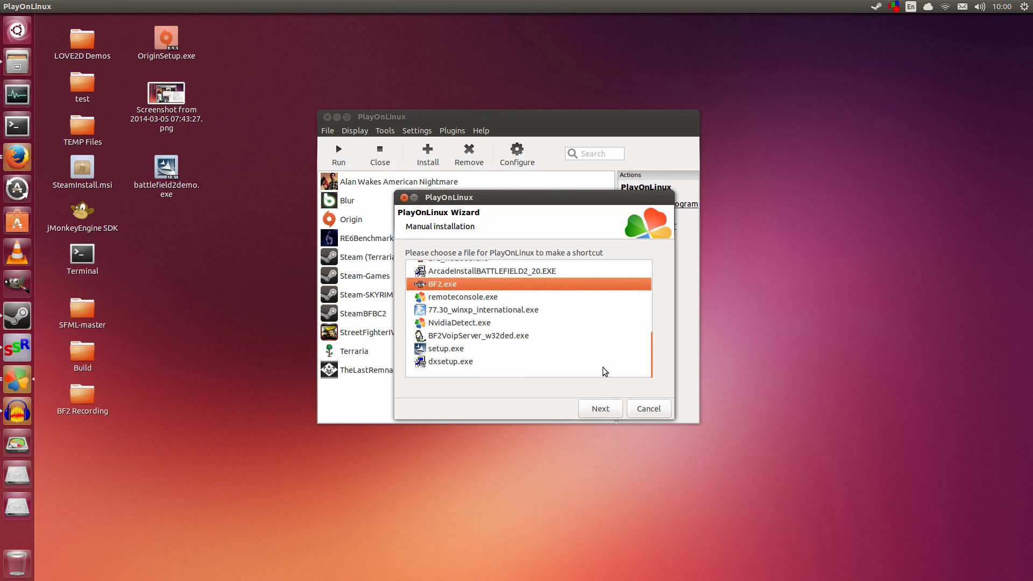
left_click(601, 407)
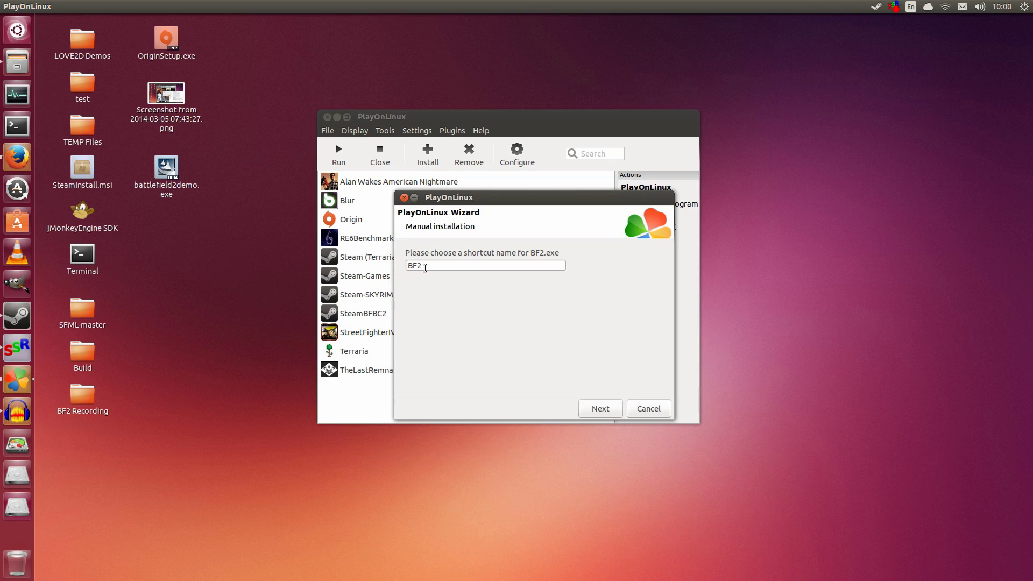
left_click_drag(423, 266, 416, 266)
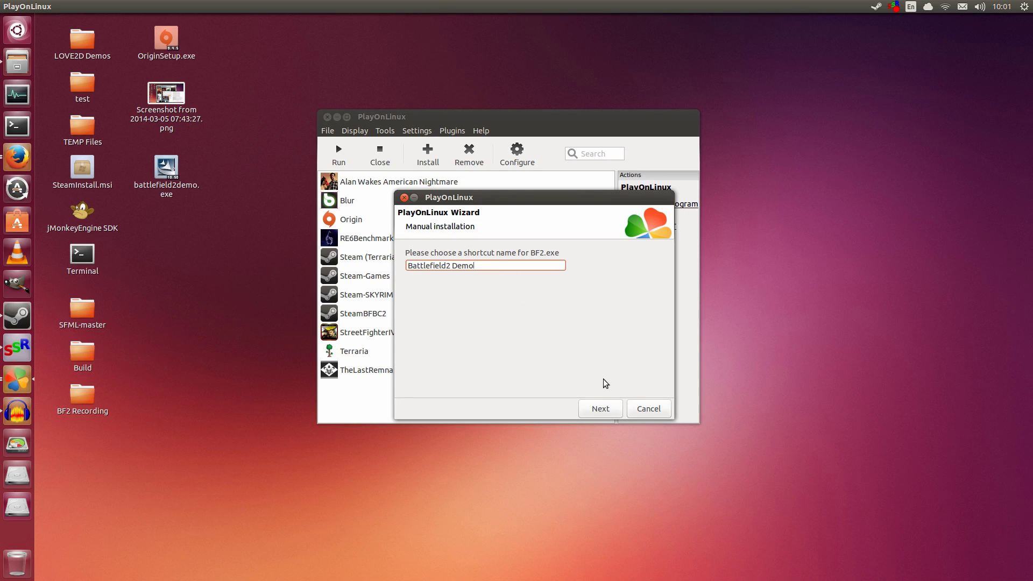
left_click(598, 414)
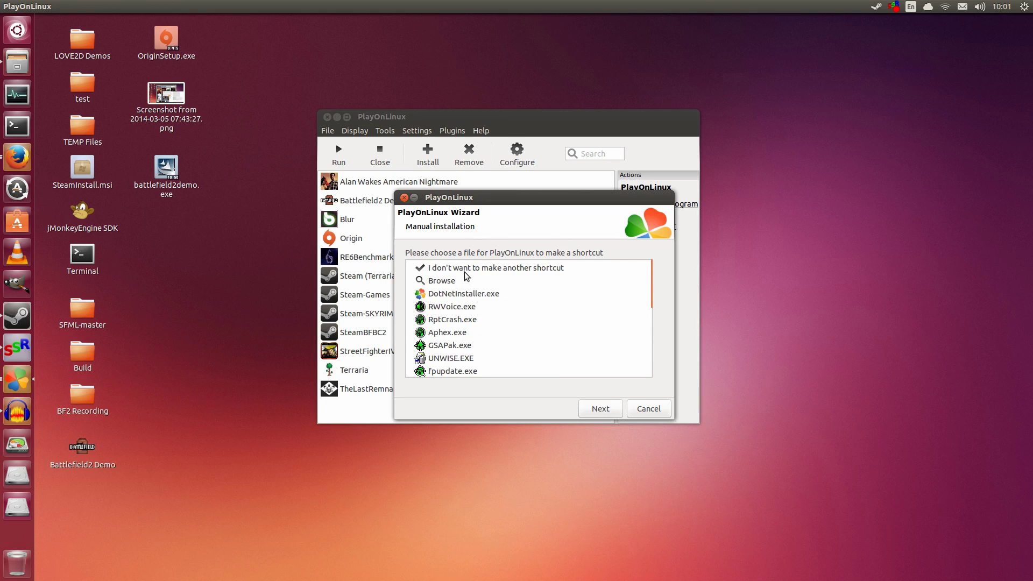
Close the shortcut wizard and select Battlefield2 Demo in the PlayOnLinux program list
left_click(404, 198)
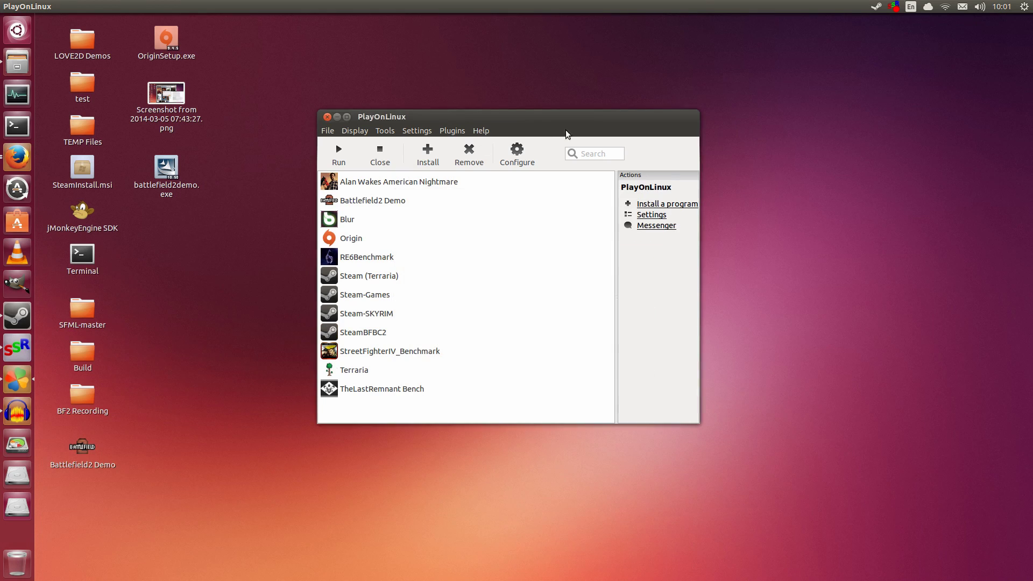
left_click(433, 201)
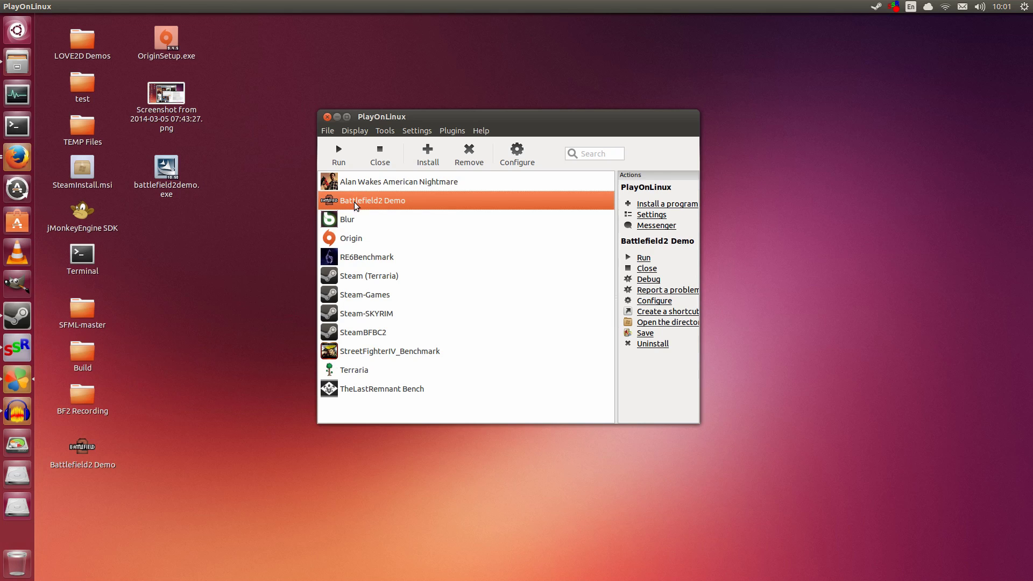
left_click(92, 439)
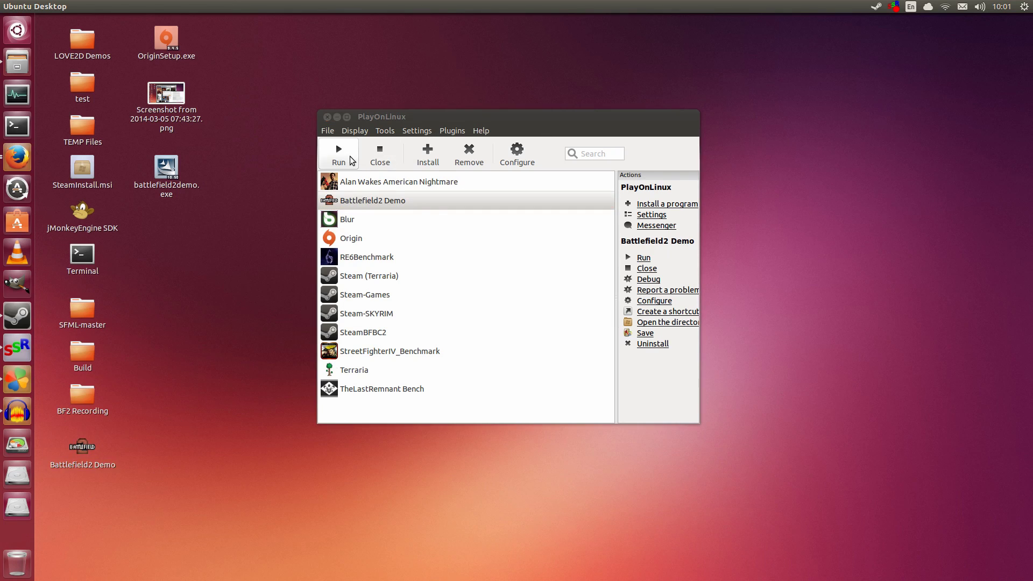
left_click(349, 156)
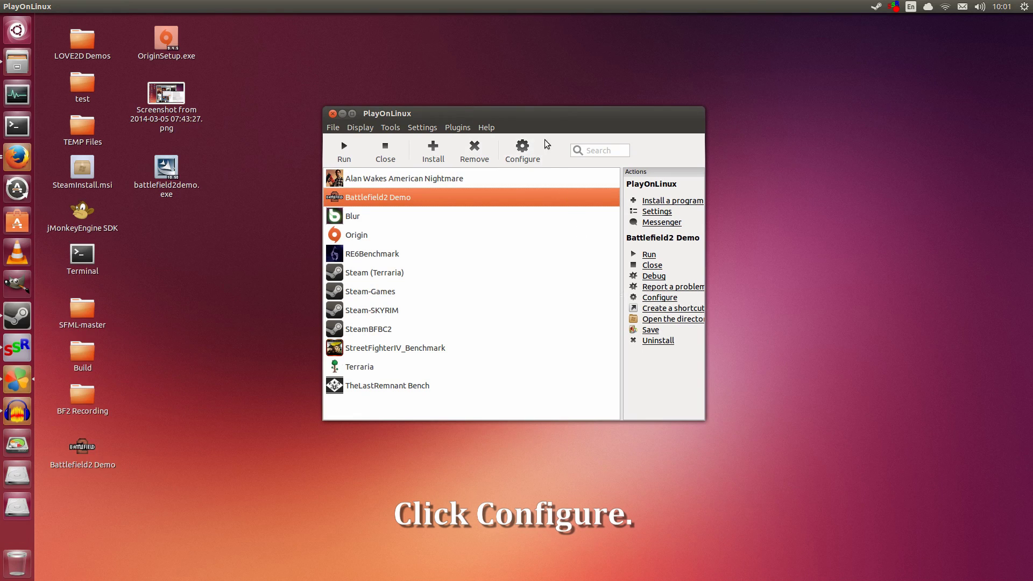
Enter '+szx 1600 +szy 900' in Battlefield2 Demo's Arguments field on the General tab
left_click(524, 150)
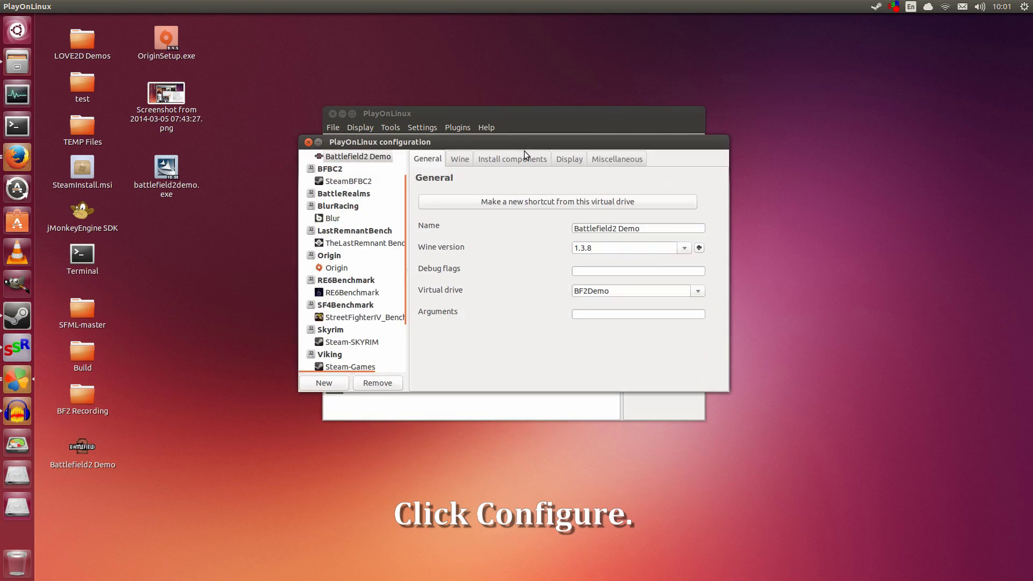
left_click_drag(525, 217, 529, 252)
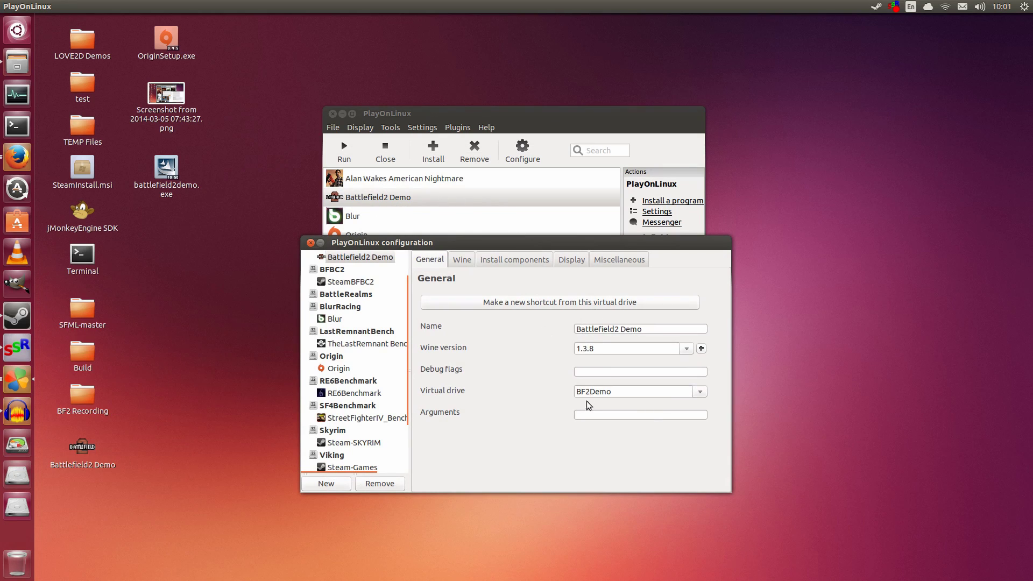
left_click(621, 413)
type("+")
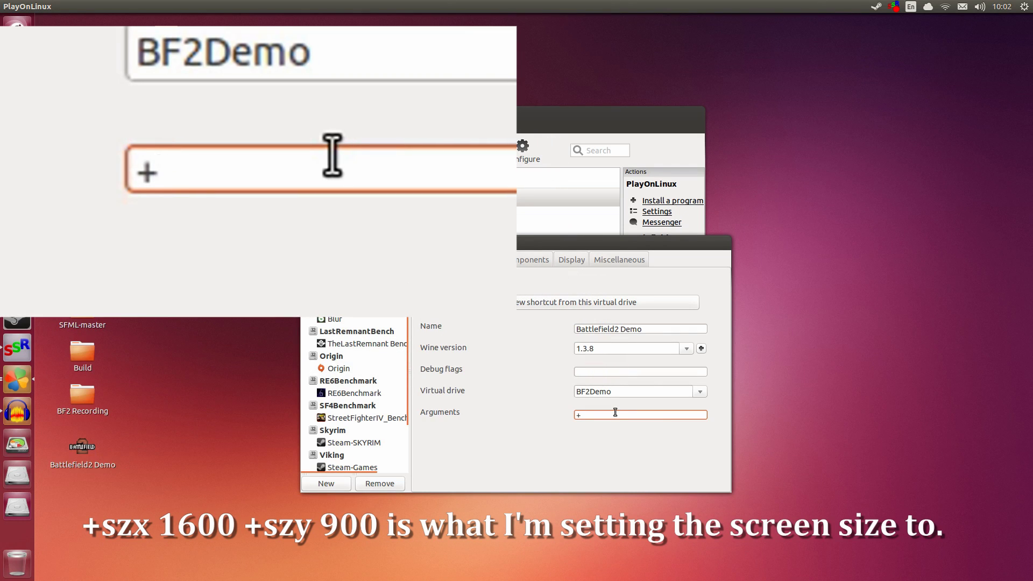
type("szx 1600")
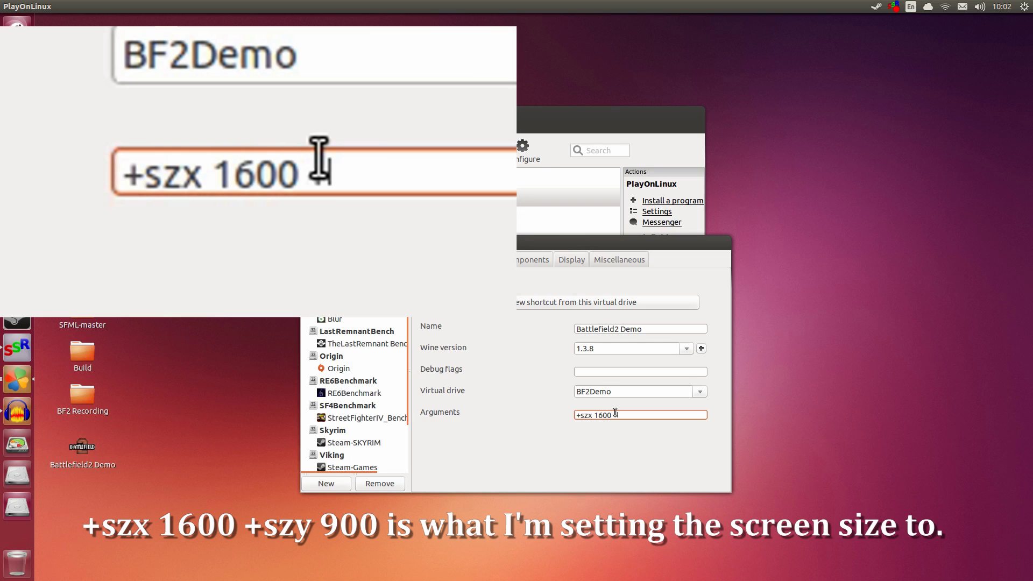
type(" +sz")
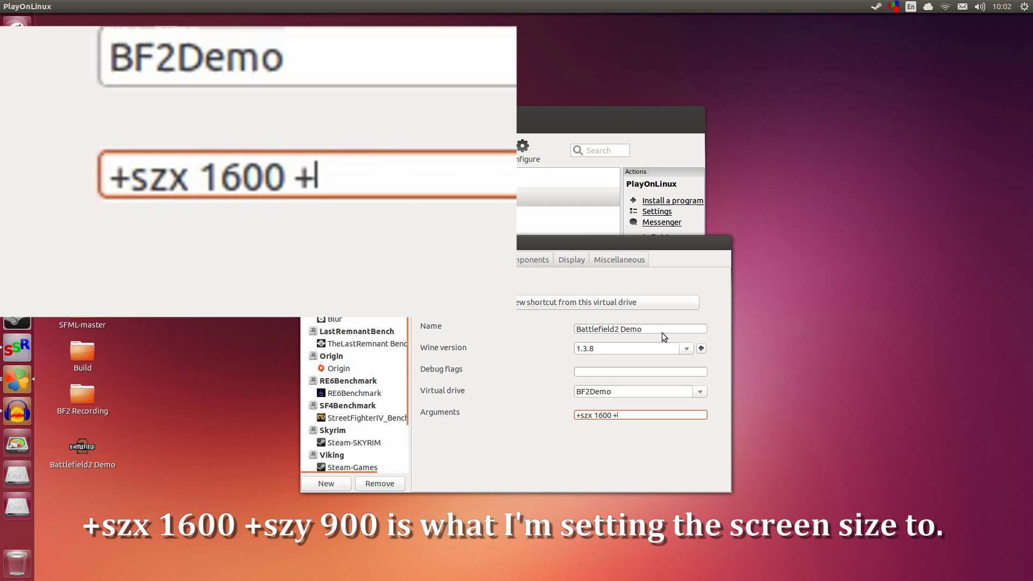
type("y 900")
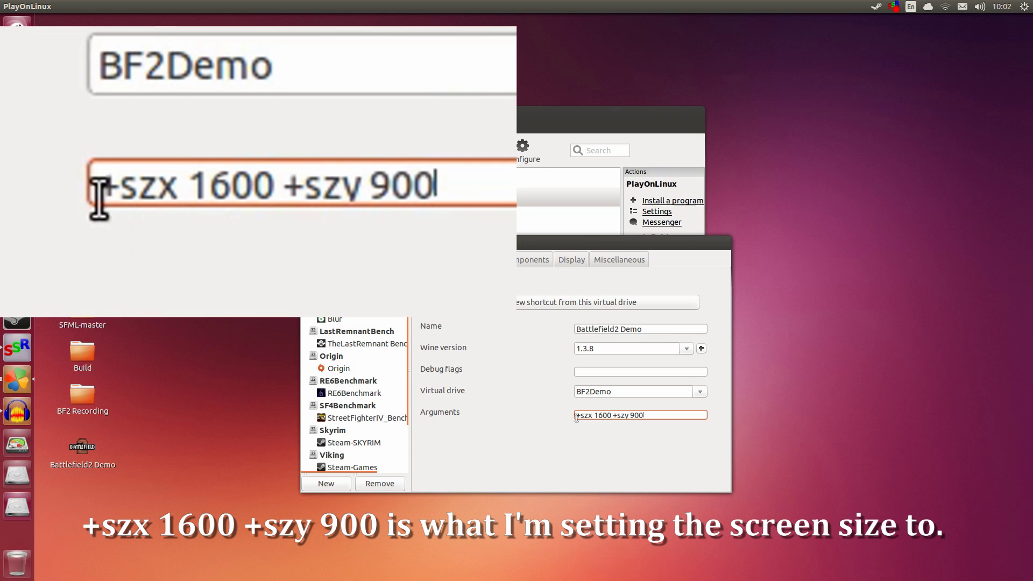
left_click_drag(436, 248, 627, 181)
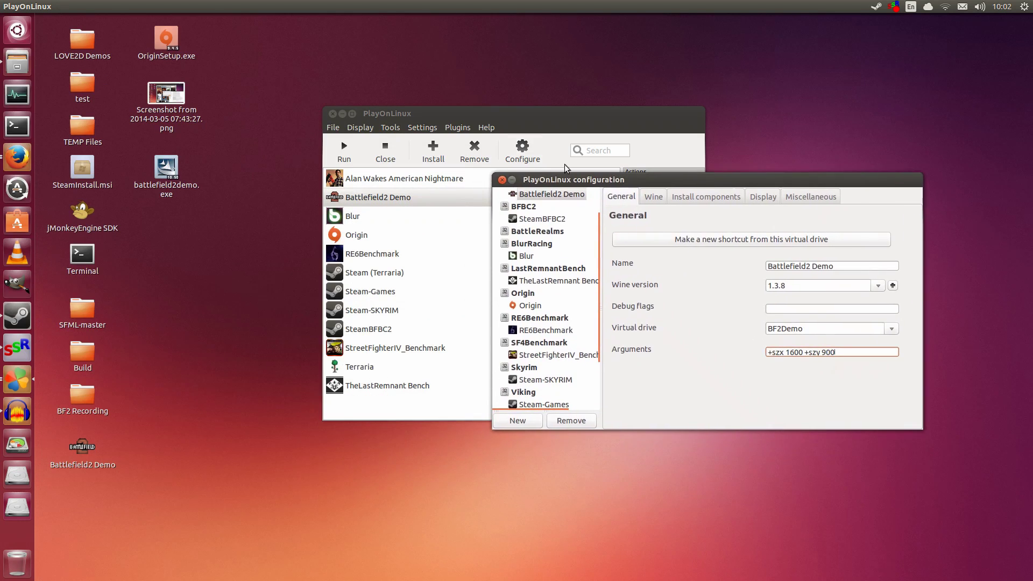
left_click_drag(506, 117, 459, 127)
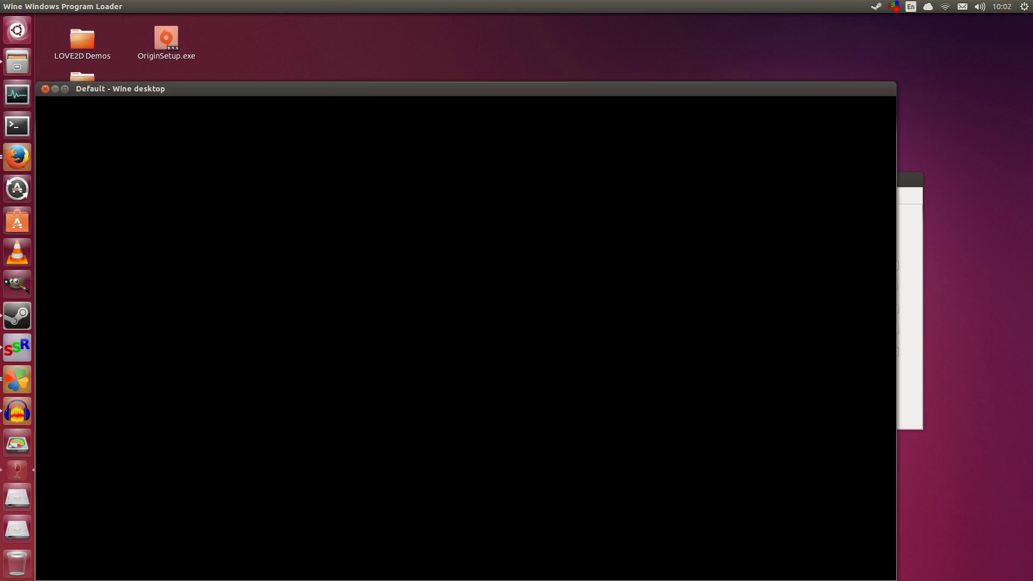
Arrange the game and configuration windows while the intros play through to Welcome, Recruit
left_click_drag(602, 87, 621, 43)
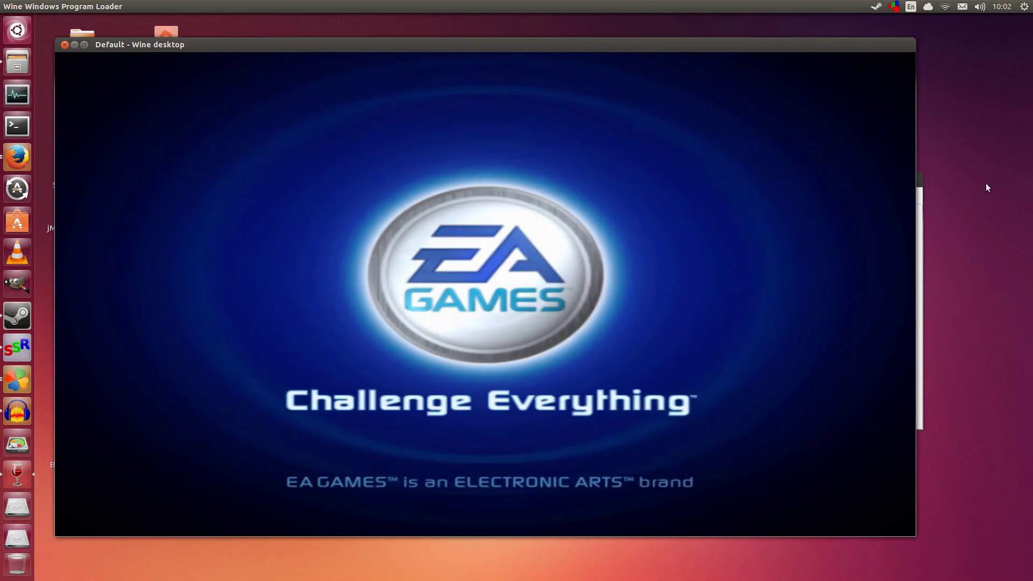
left_click(921, 185)
left_click_drag(913, 185, 953, 194)
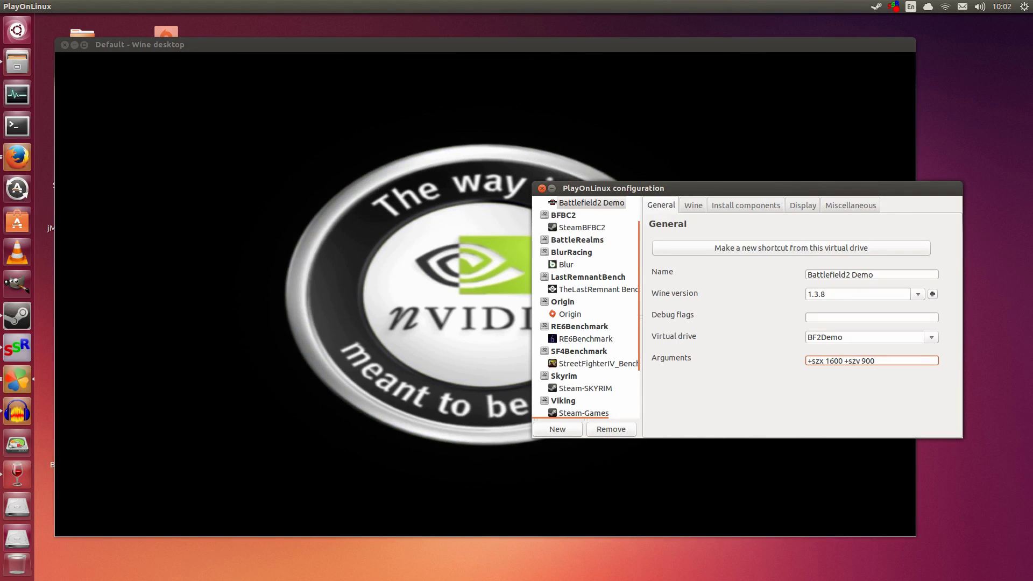
left_click_drag(696, 44, 705, 67)
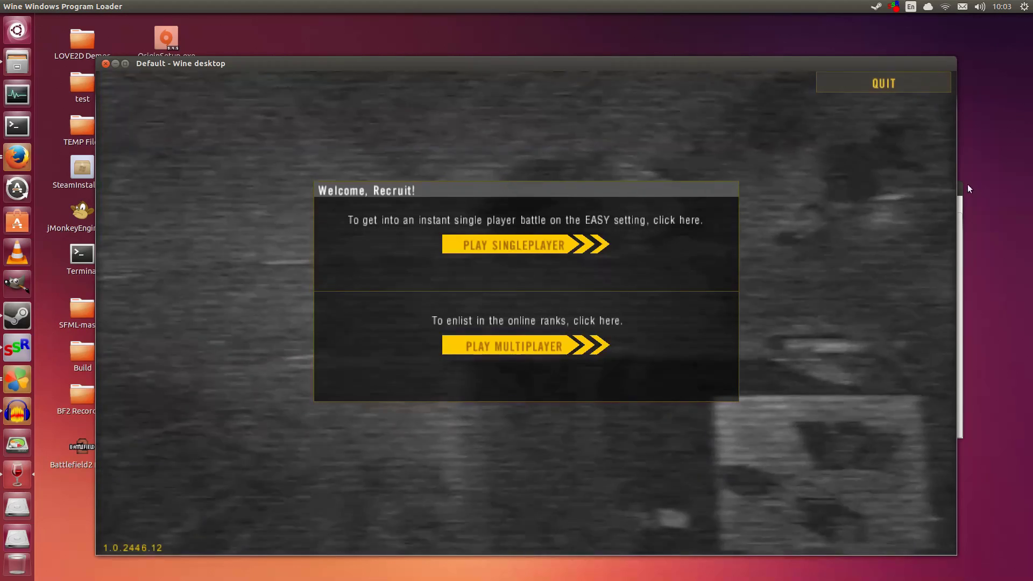
left_click(957, 189)
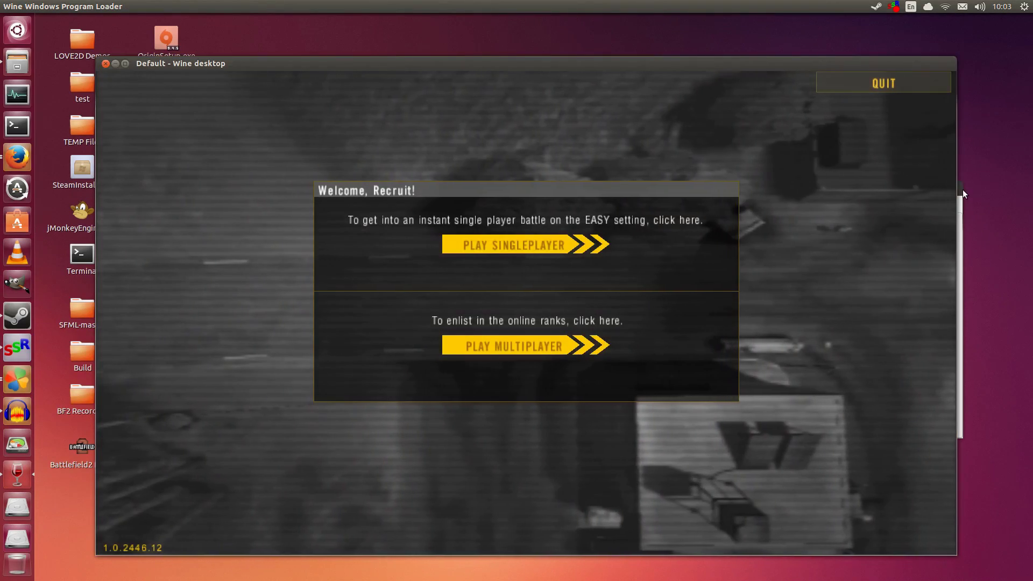
left_click(962, 190)
Browse the virtual drive's Install components list down to d3dx9, then return to the Battlefield 2 window
left_click(693, 205)
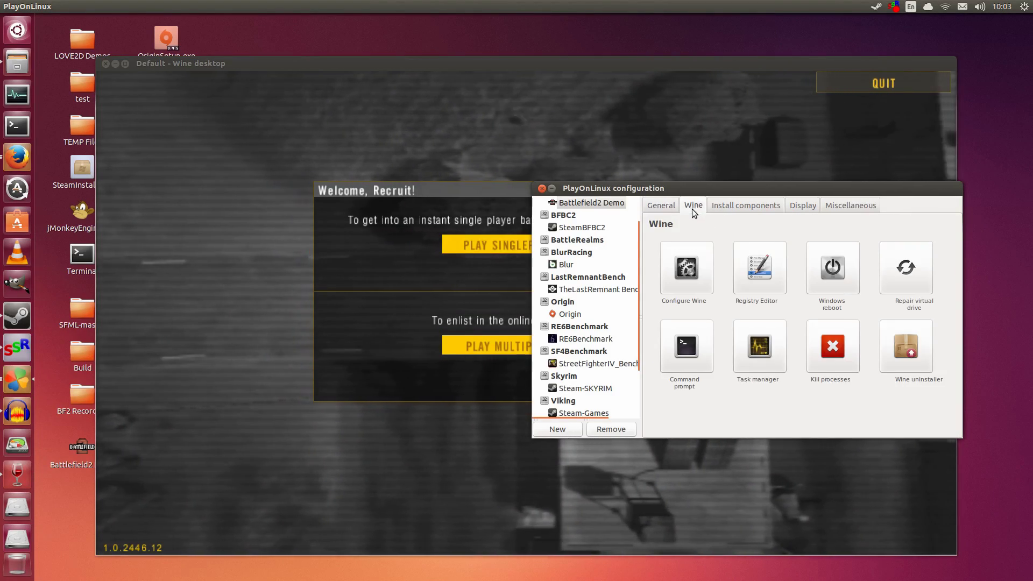
left_click(748, 208)
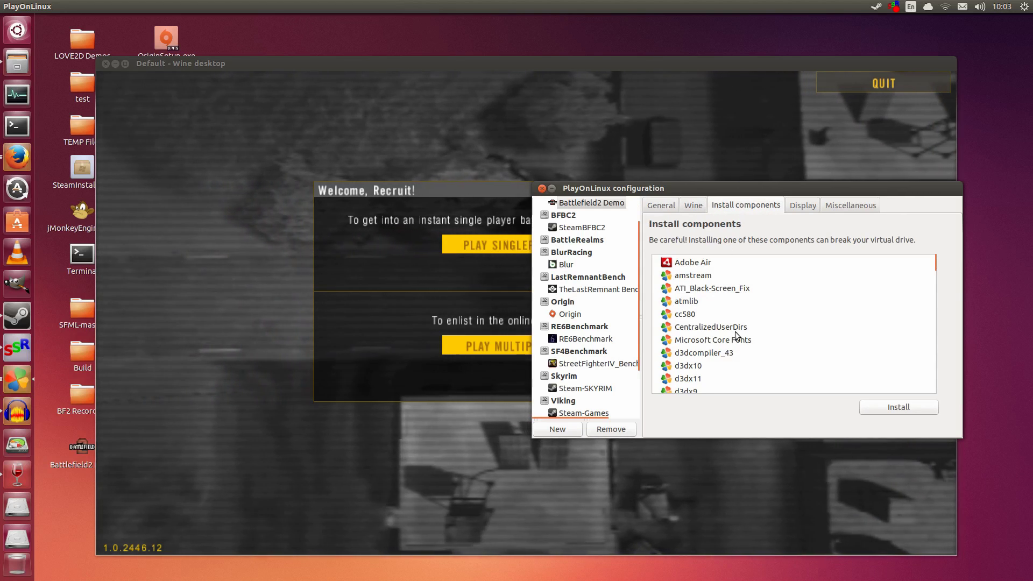
scroll(746, 267, "down", 1)
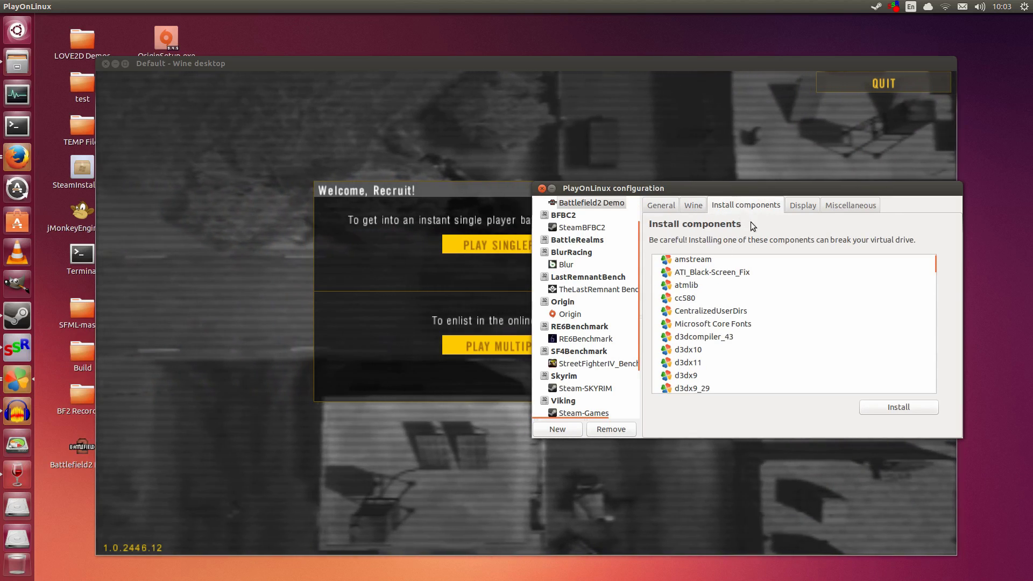
left_click(707, 375)
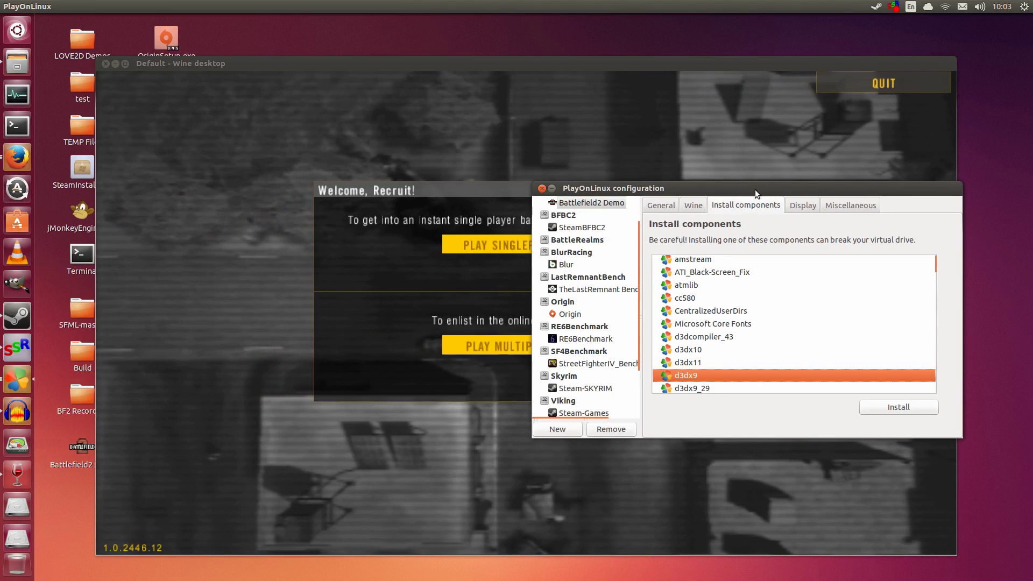
left_click(705, 66)
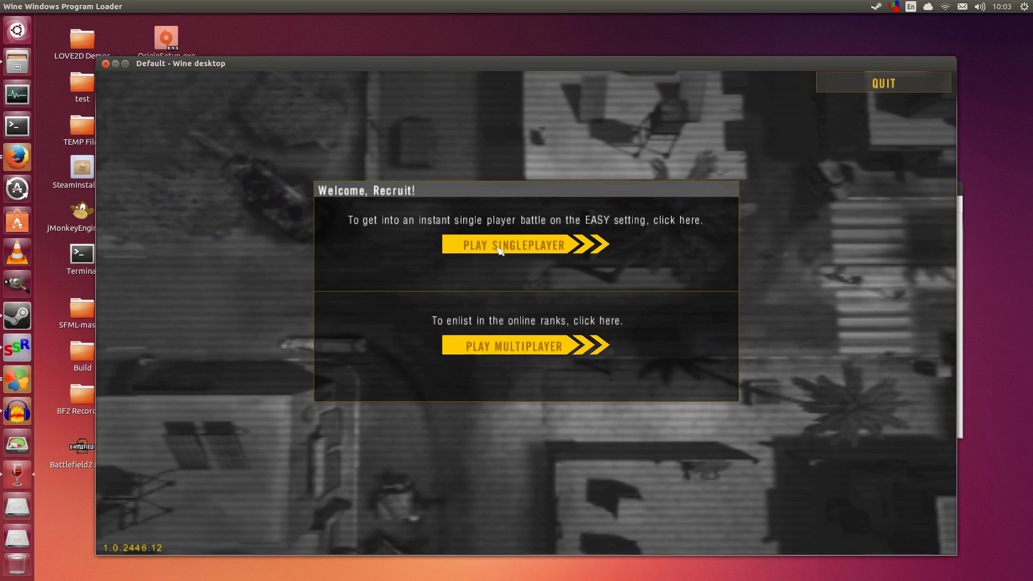
Start an instant battle on Gulf Of Oman, choose the Assault kit and spawn at a map point
left_click(495, 246)
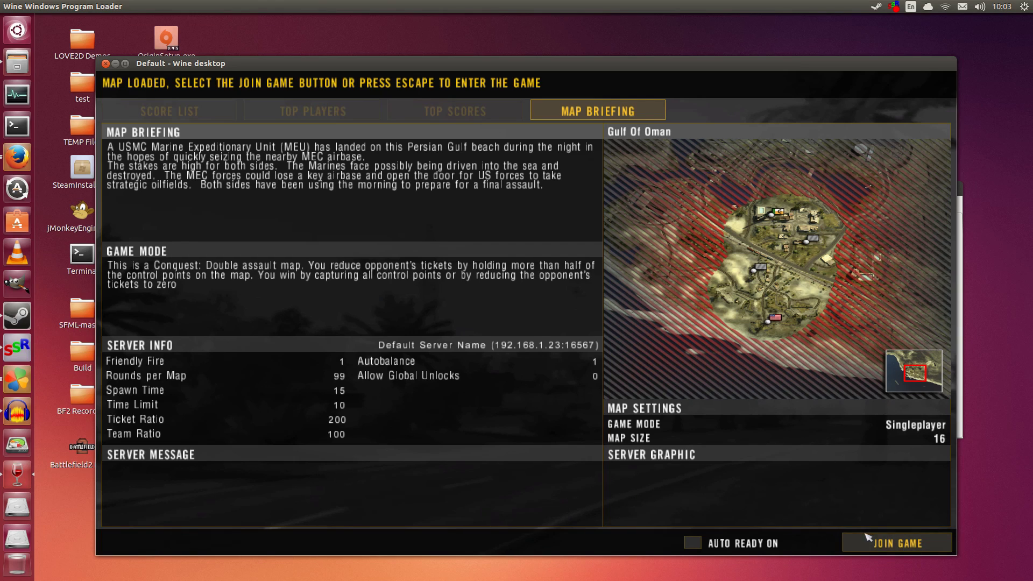
left_click(898, 543)
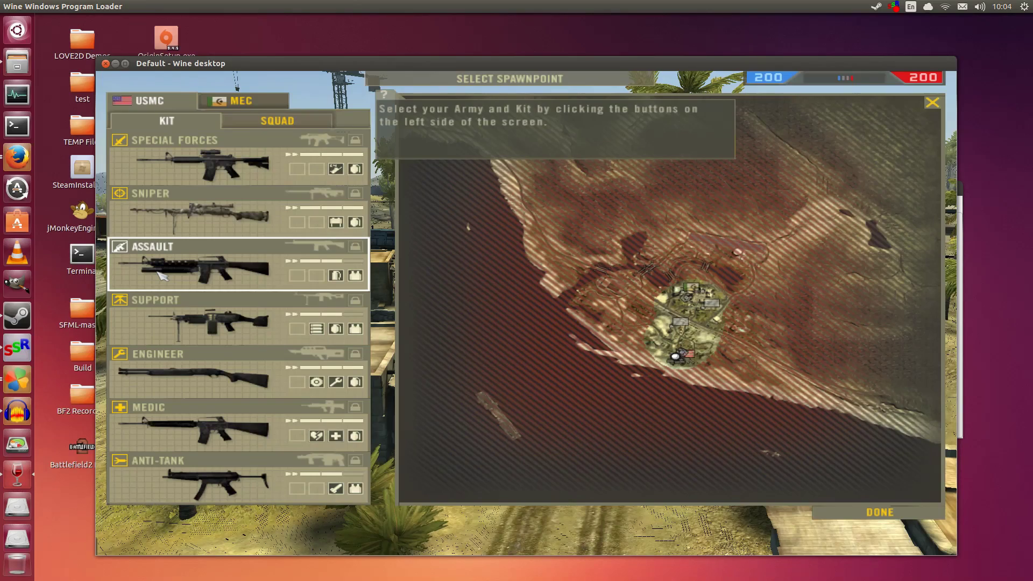
left_click(880, 512)
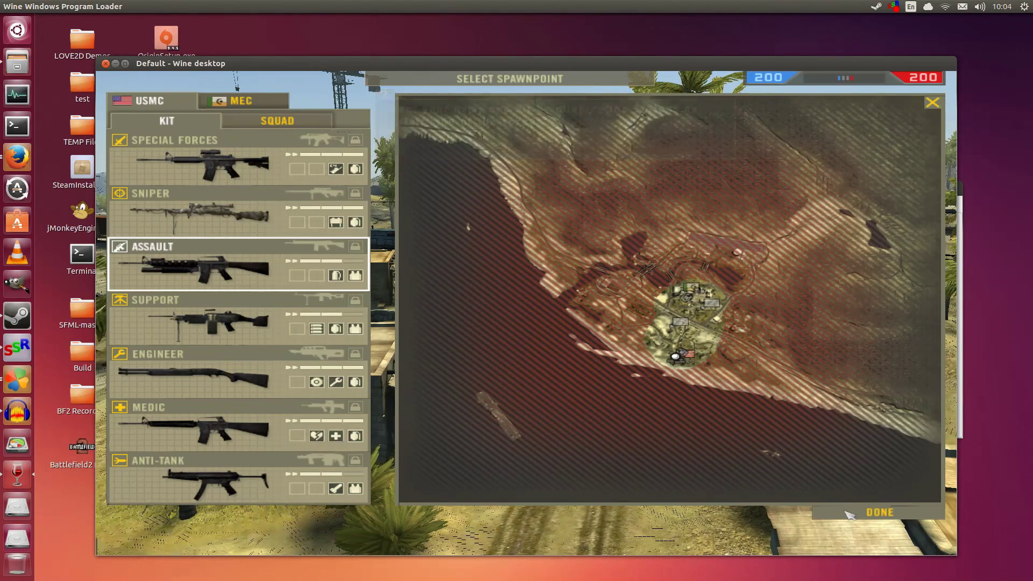
left_click(678, 358)
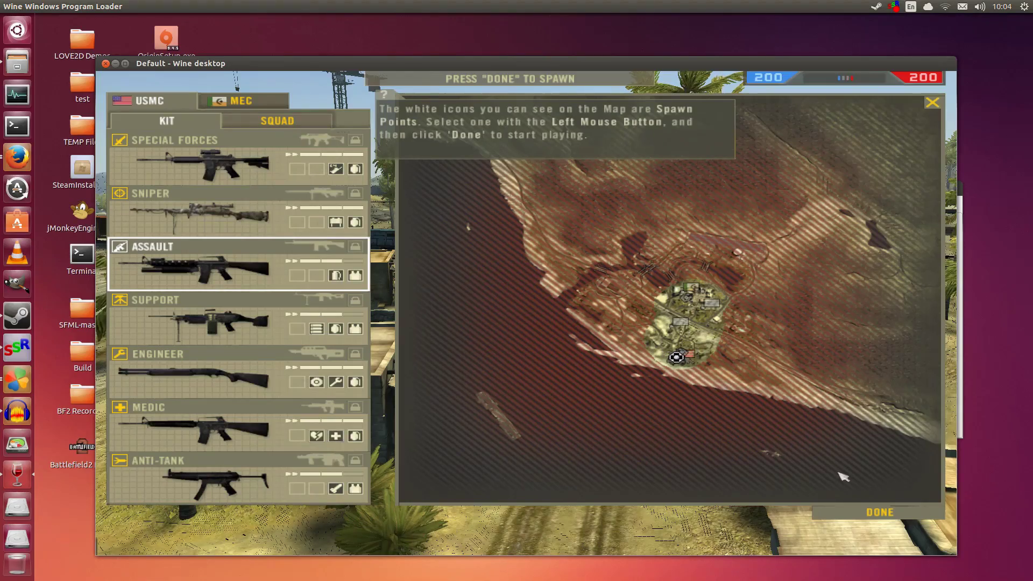
left_click(906, 513)
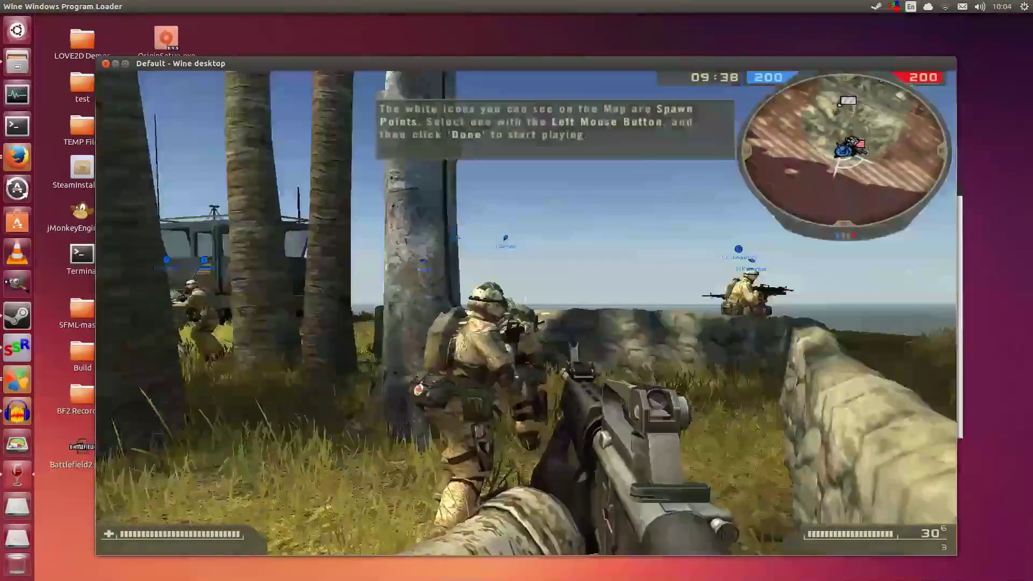
Sprint to the Humvee, man its mounted gun and fire two bursts at an enemy soldier
key("w")
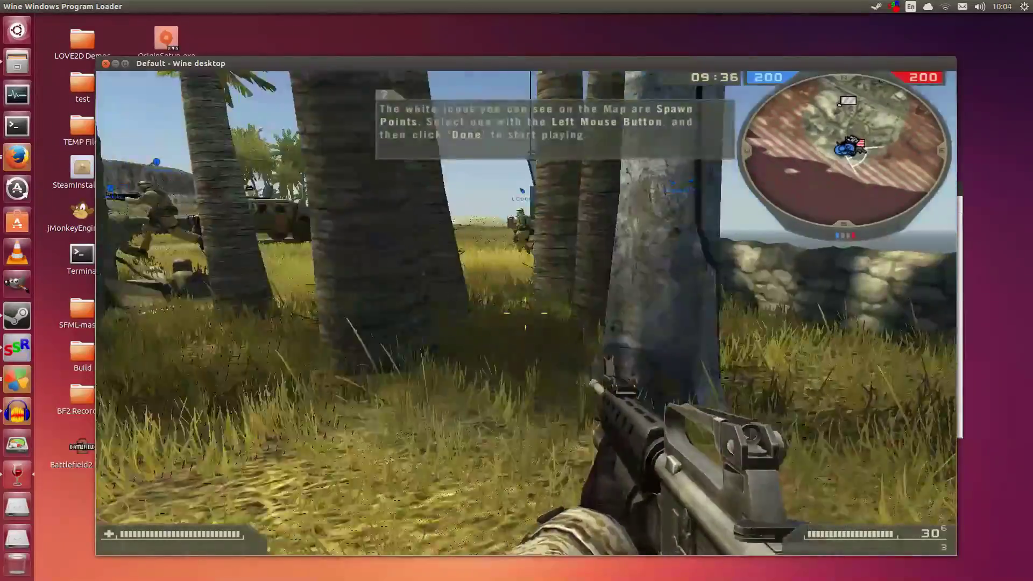
key("shift+w")
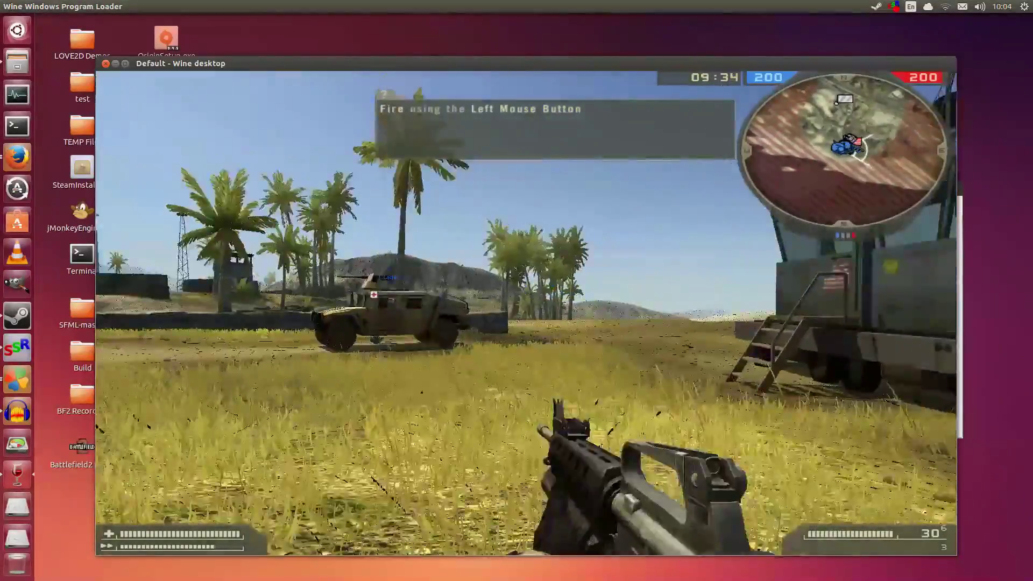
key("shift+w")
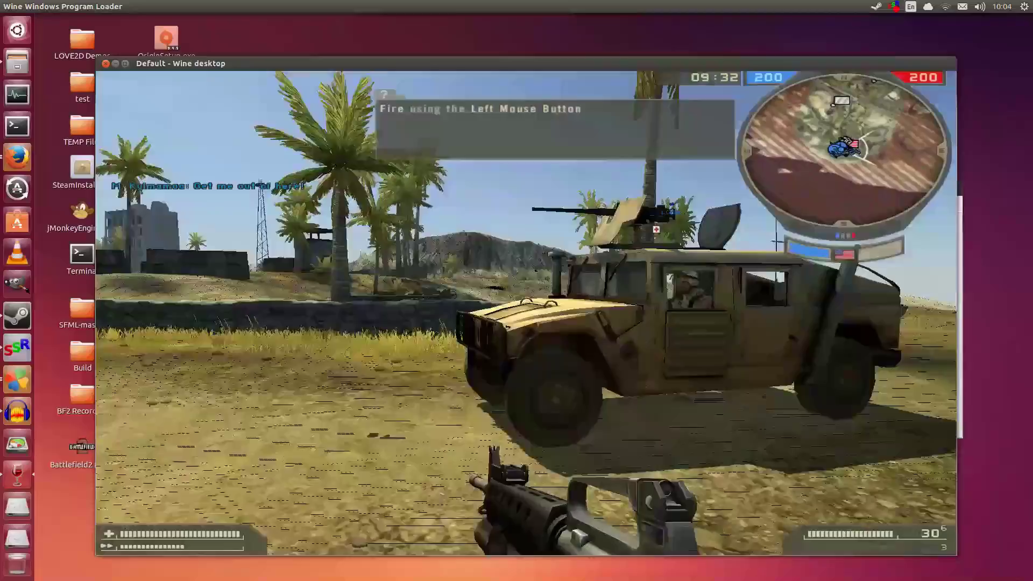
key("e")
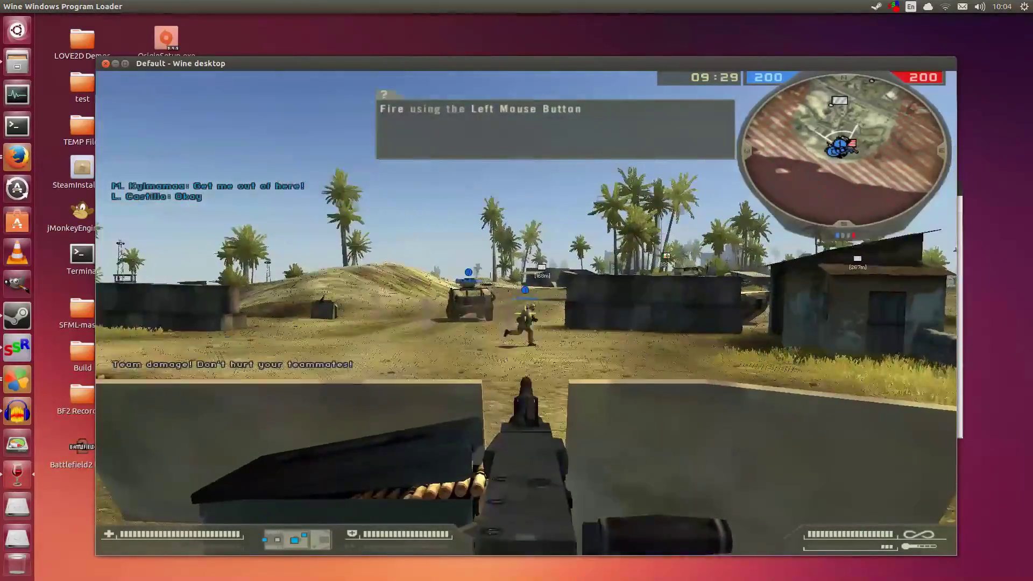
left_click(526, 314)
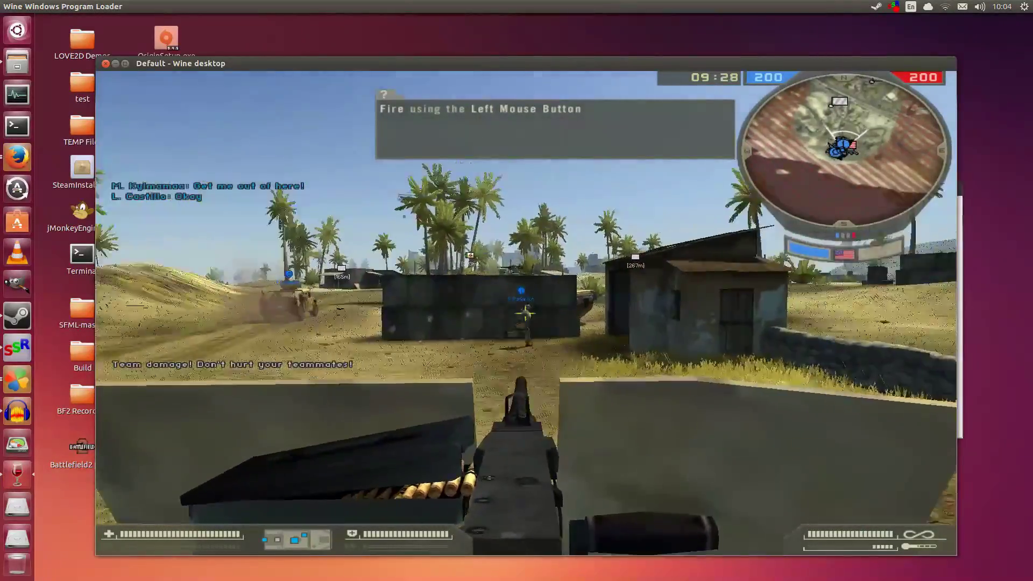
left_click(525, 314)
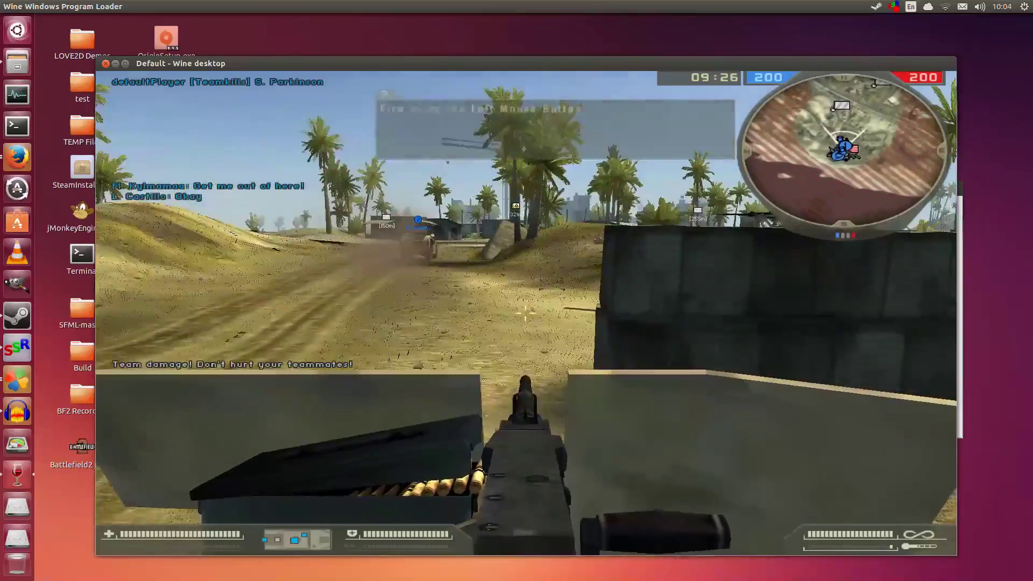
Leave the Humvee and run forward to climb into the nearby tank
key("e")
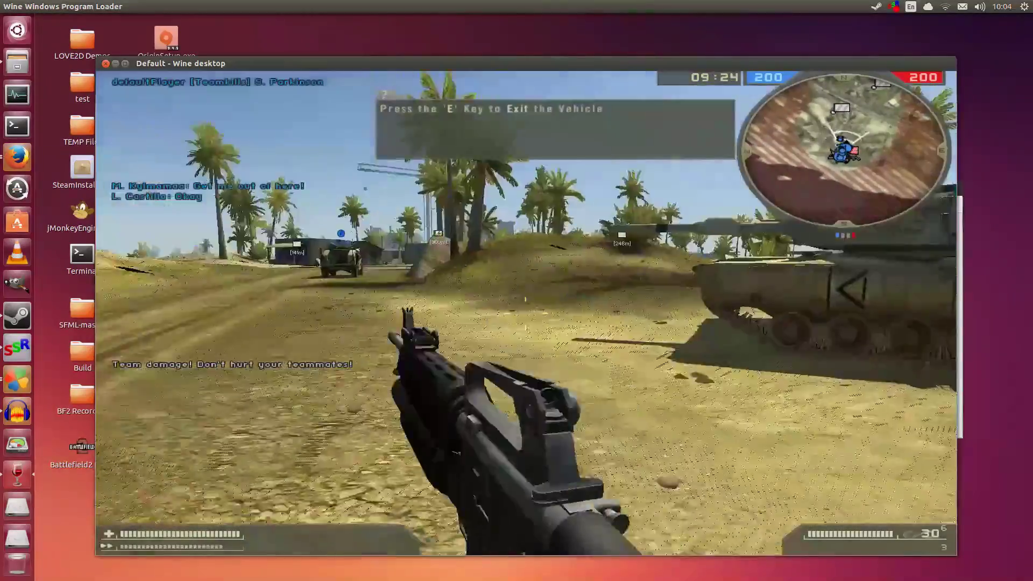
key("w")
key("e")
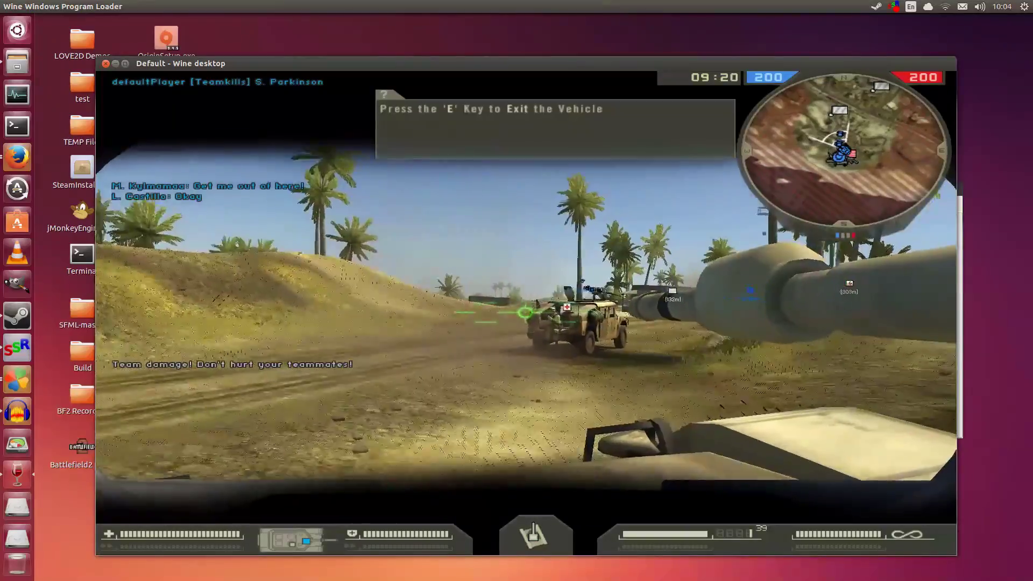
Shell the Humvee and a hut, then drive the tank past the huts toward the flag
left_click(526, 312)
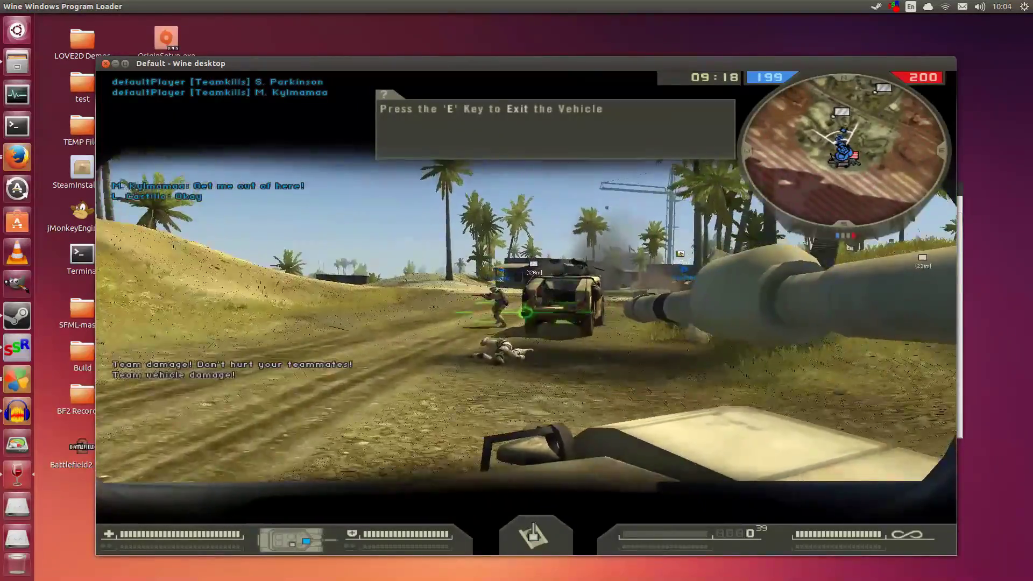
key("w")
key("w")
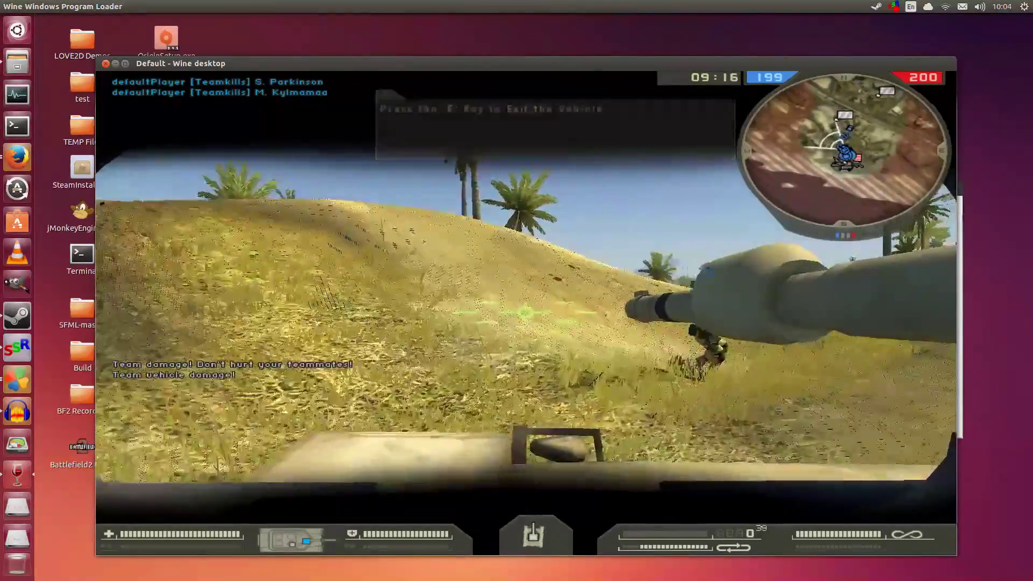
key("w")
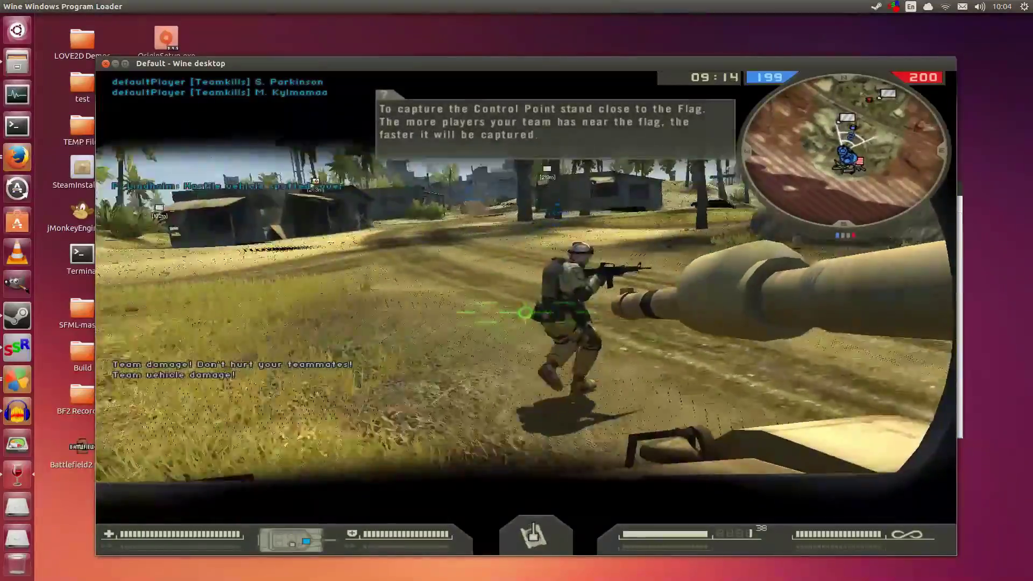
key("w")
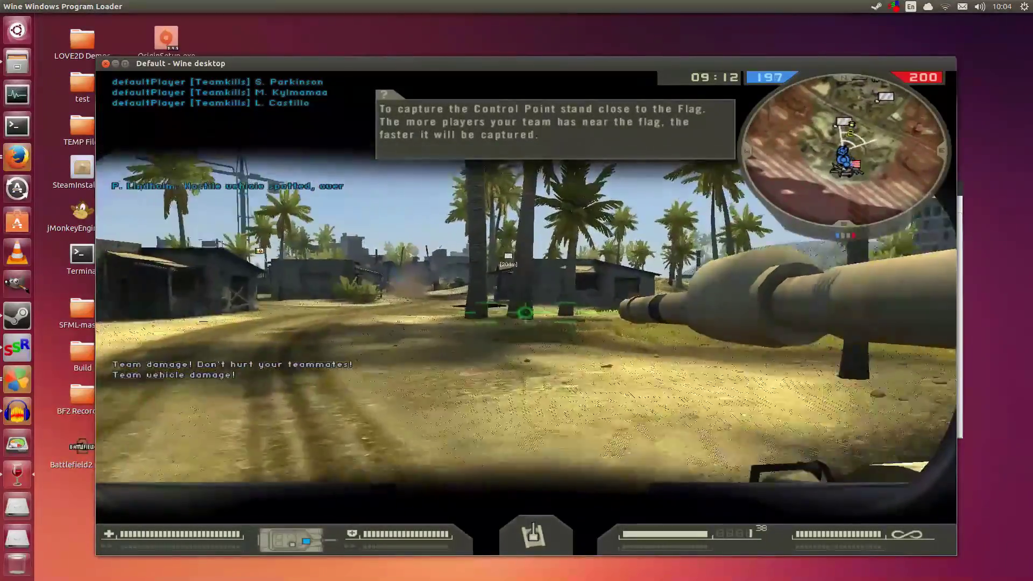
key("w")
key("w")
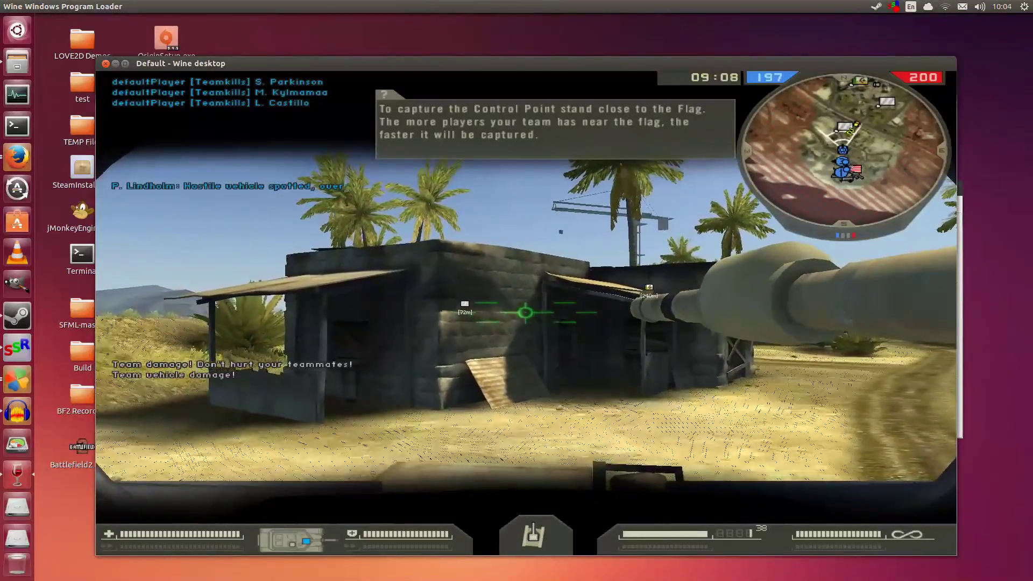
left_click(526, 312)
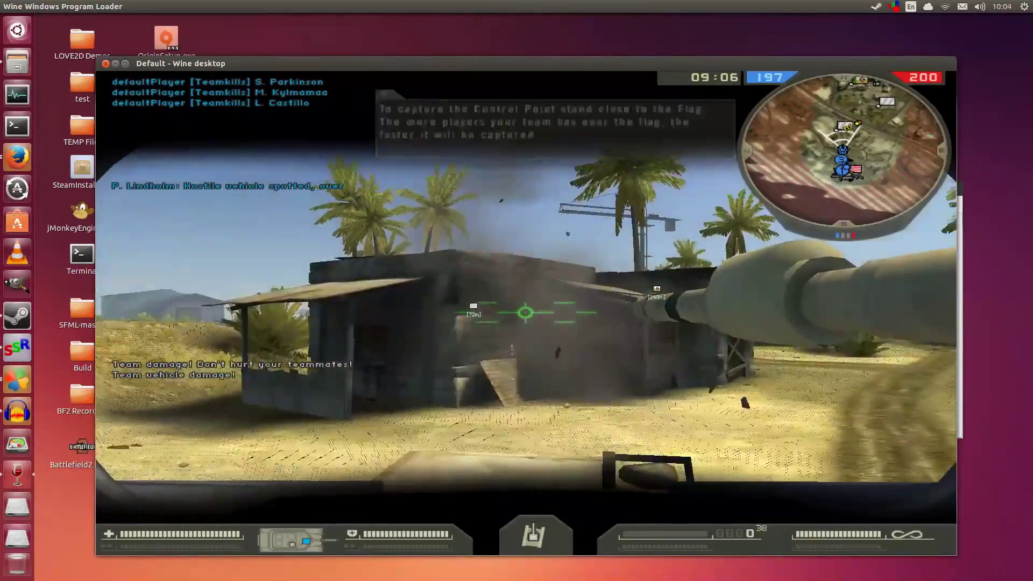
key("w")
key("d")
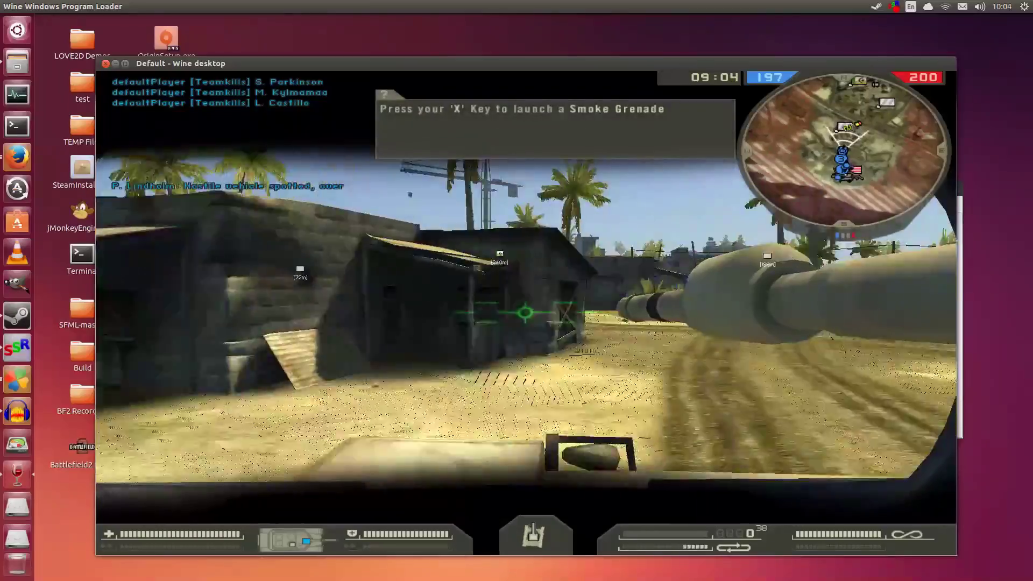
key("w")
key("d")
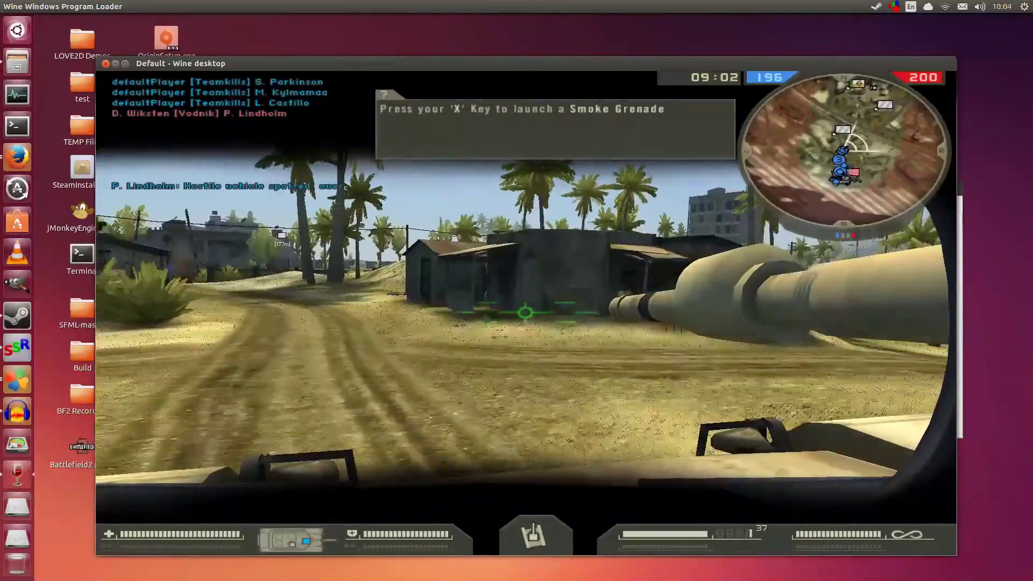
key("w")
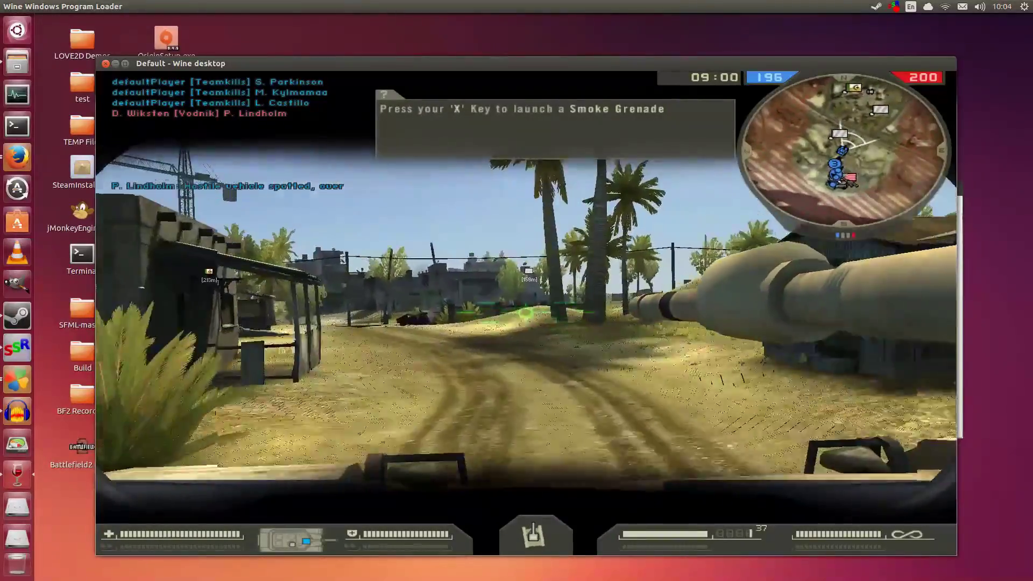
key("w")
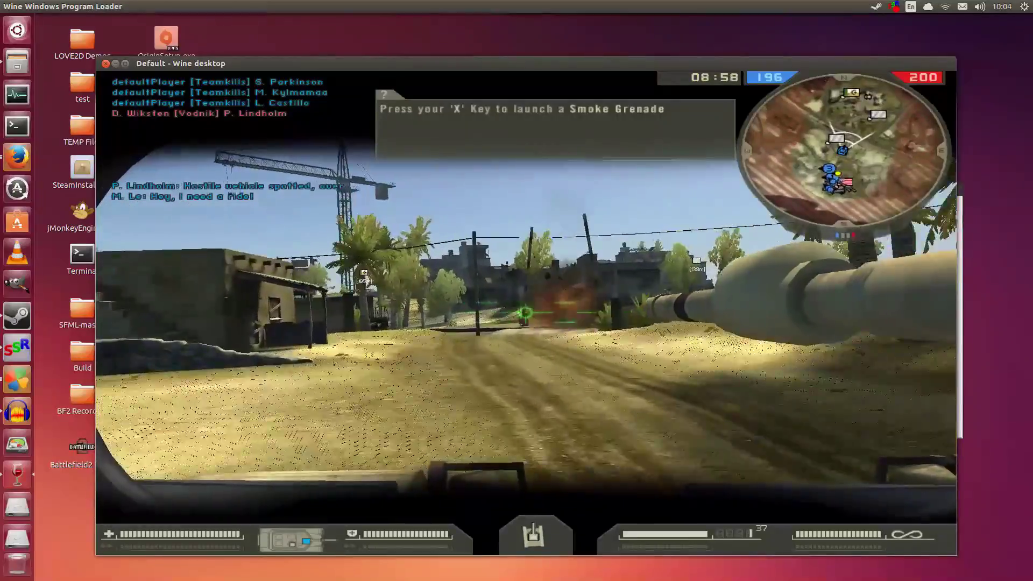
key("w")
key("w")
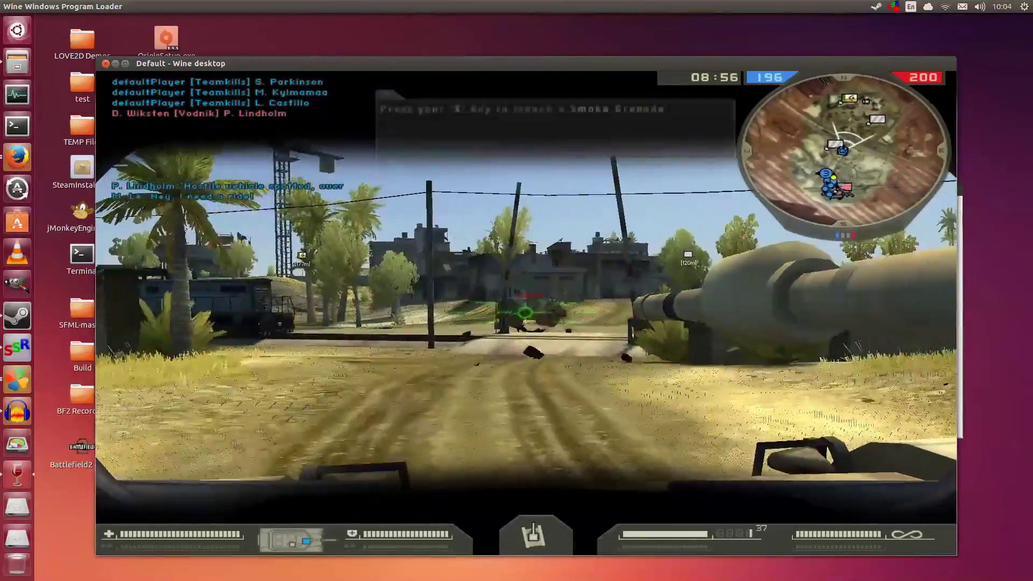
Spot enemies with the commo rose and blast the enemy tank and nearby soldier
left_click(526, 312)
key("s")
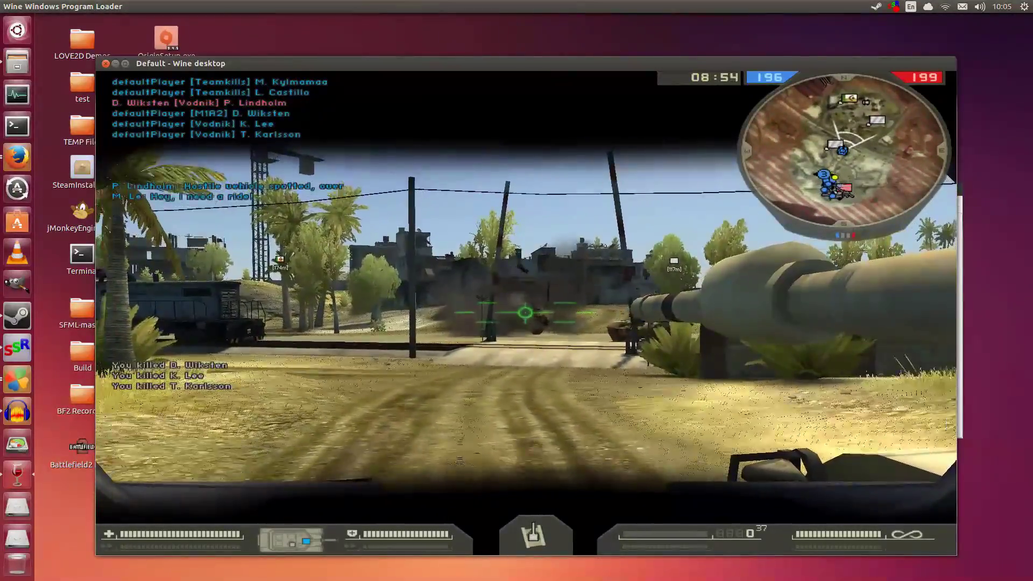
key("d")
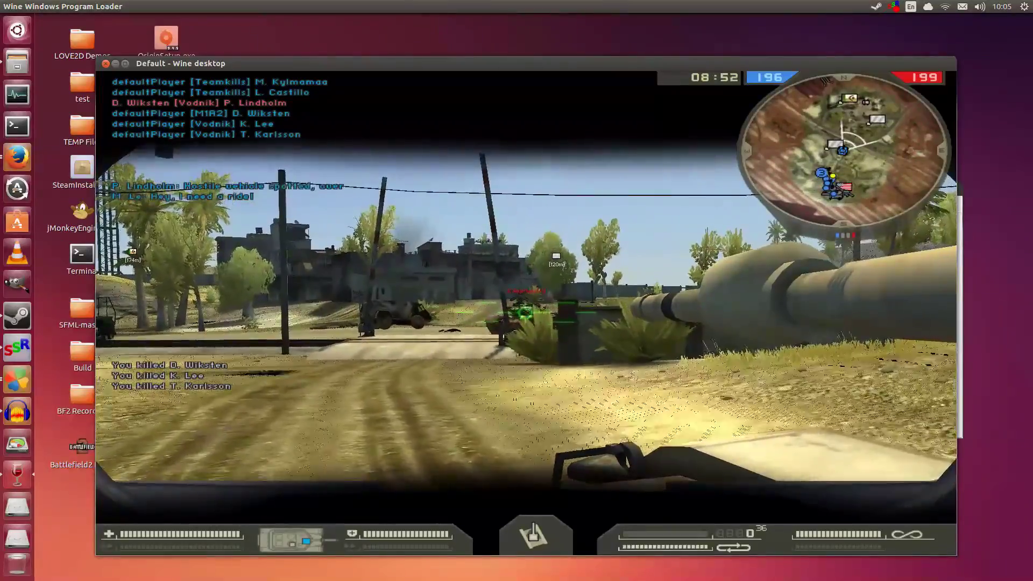
left_click(525, 313)
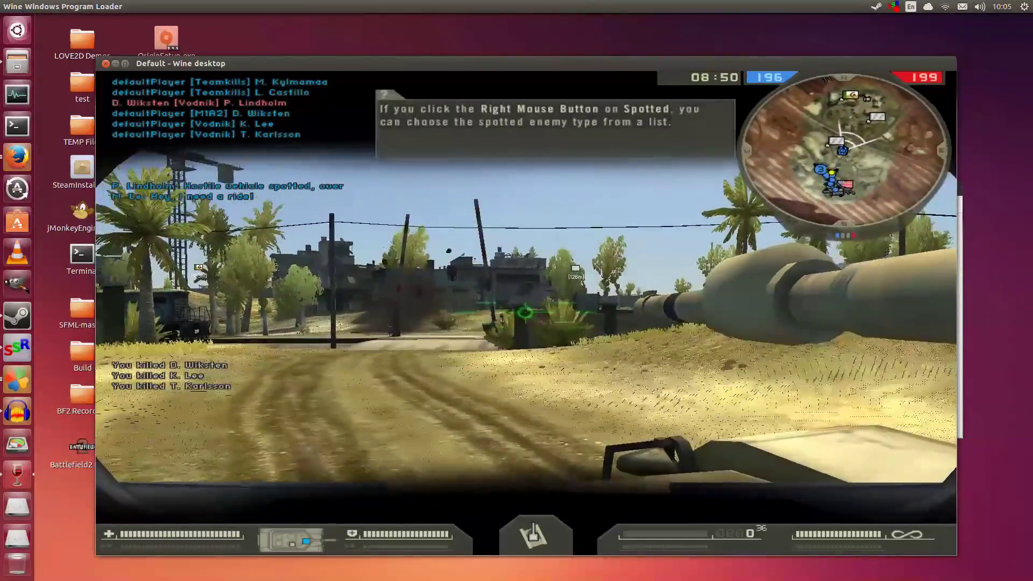
key("q")
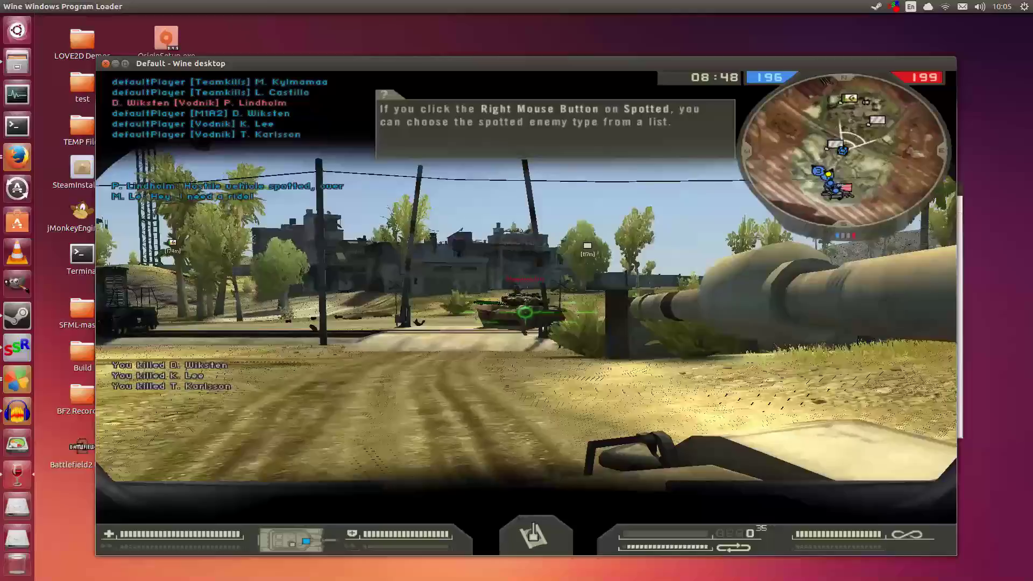
left_click(525, 312)
key("q")
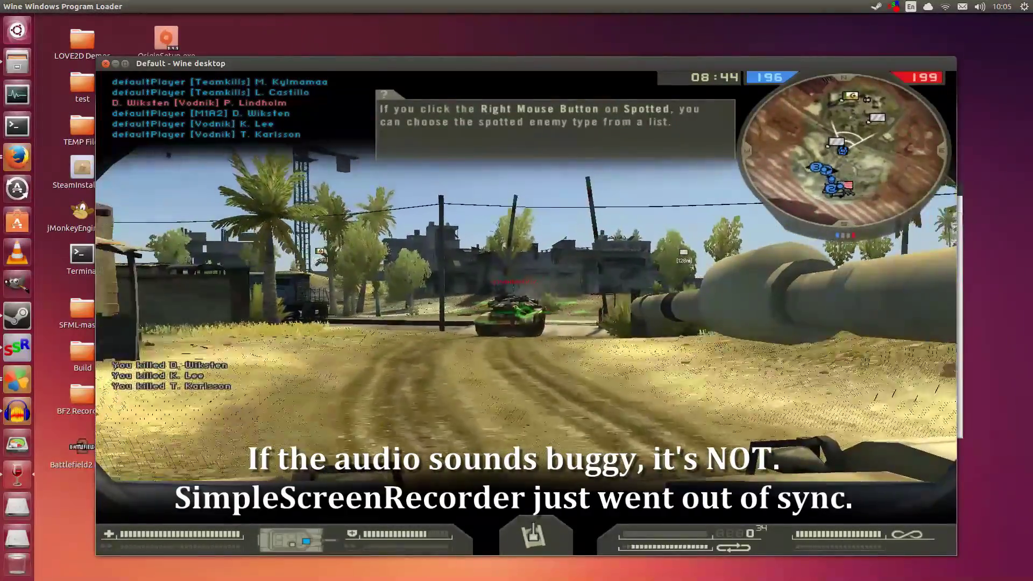
left_click(525, 312)
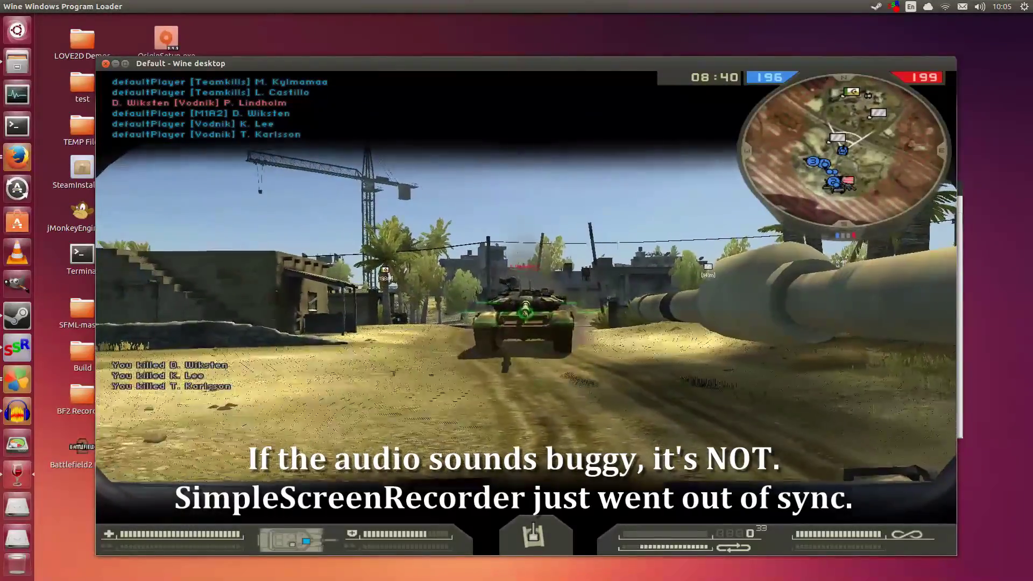
left_click(526, 313)
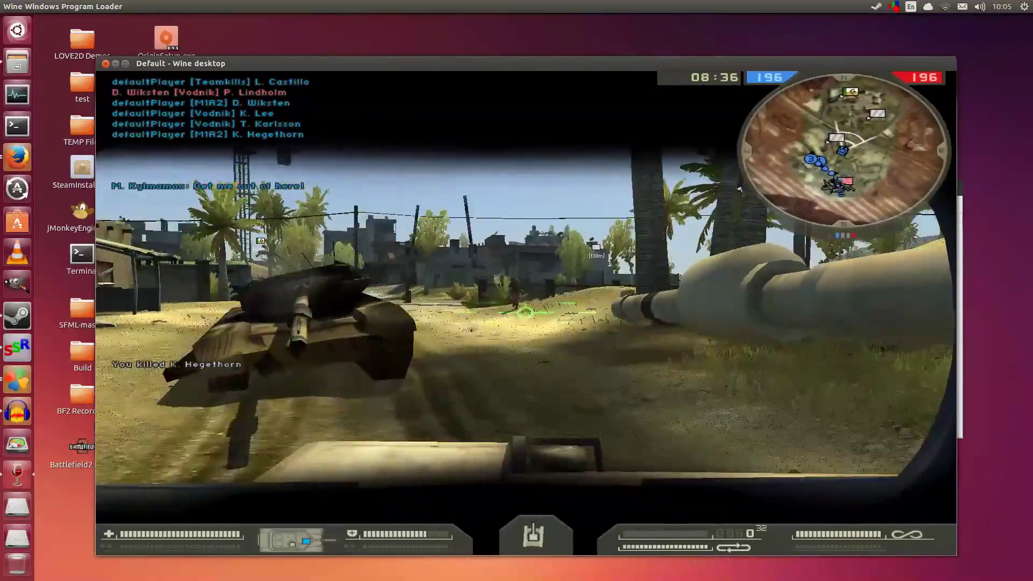
left_click(526, 312)
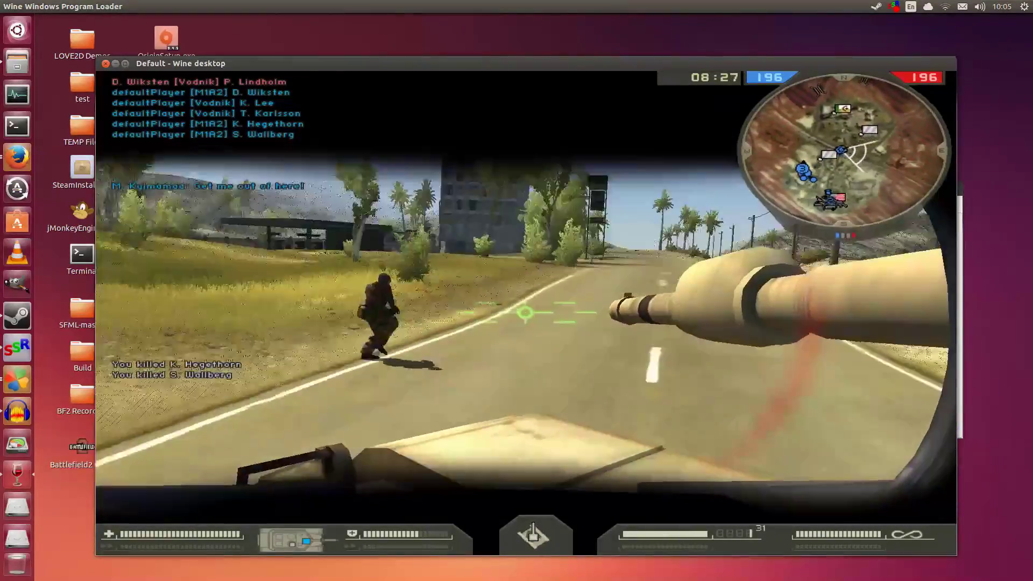
Destroy the enemy Vodnik and shoot soldiers on the road, fence and flag, reversing the tank
left_click(526, 312)
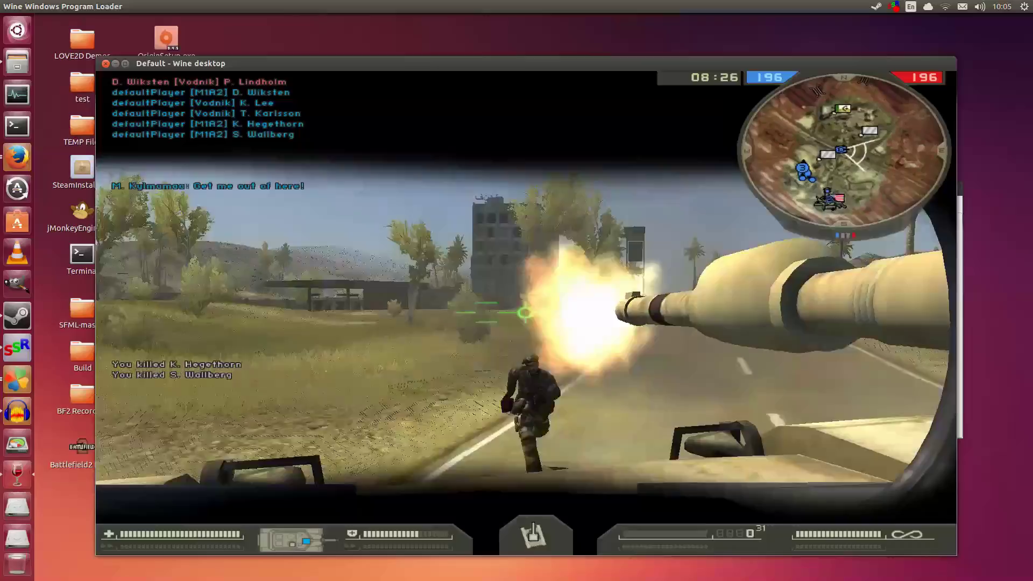
key("a")
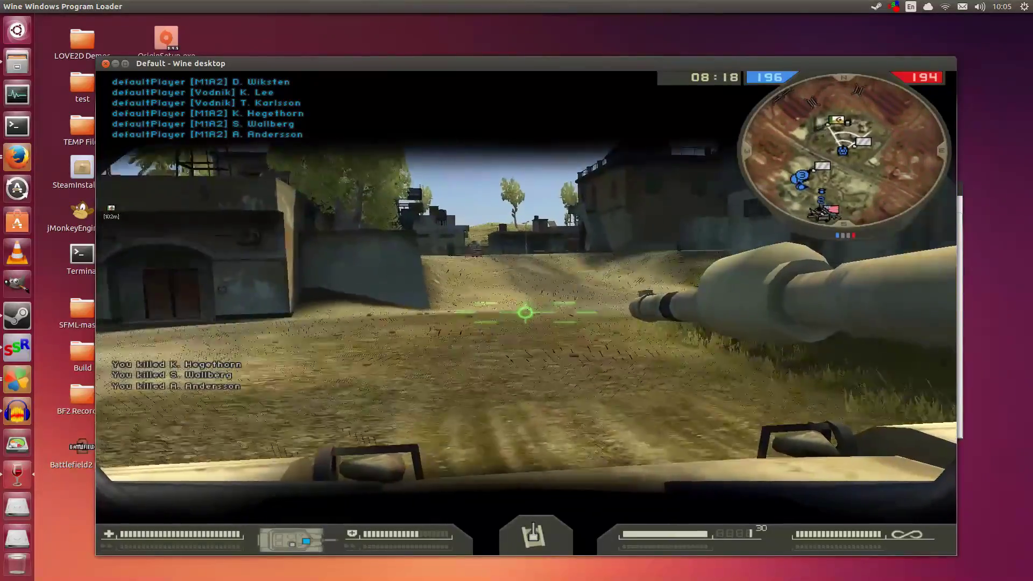
key("w")
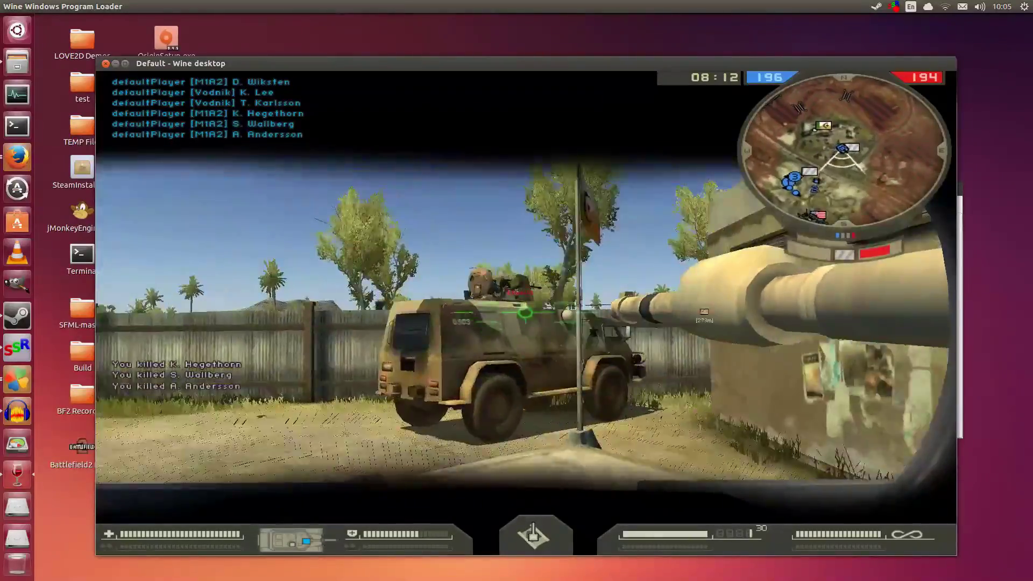
left_click(526, 313)
key("s")
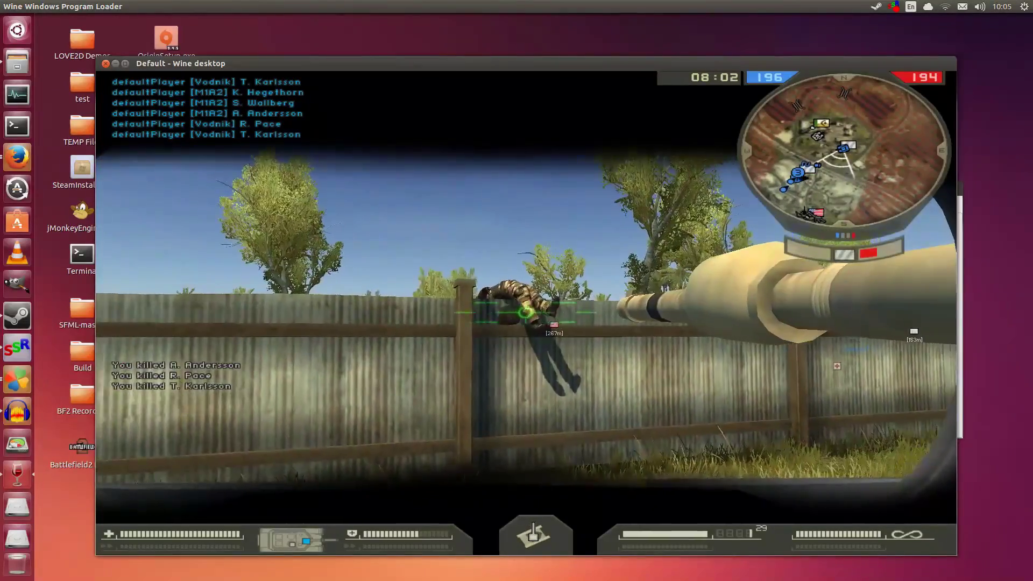
left_click(526, 312)
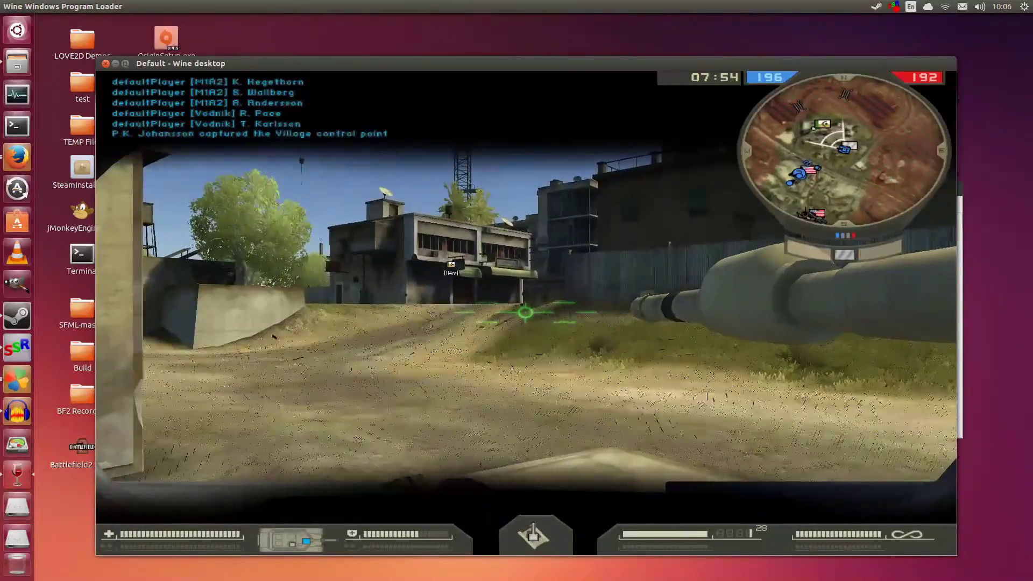
left_click(525, 312)
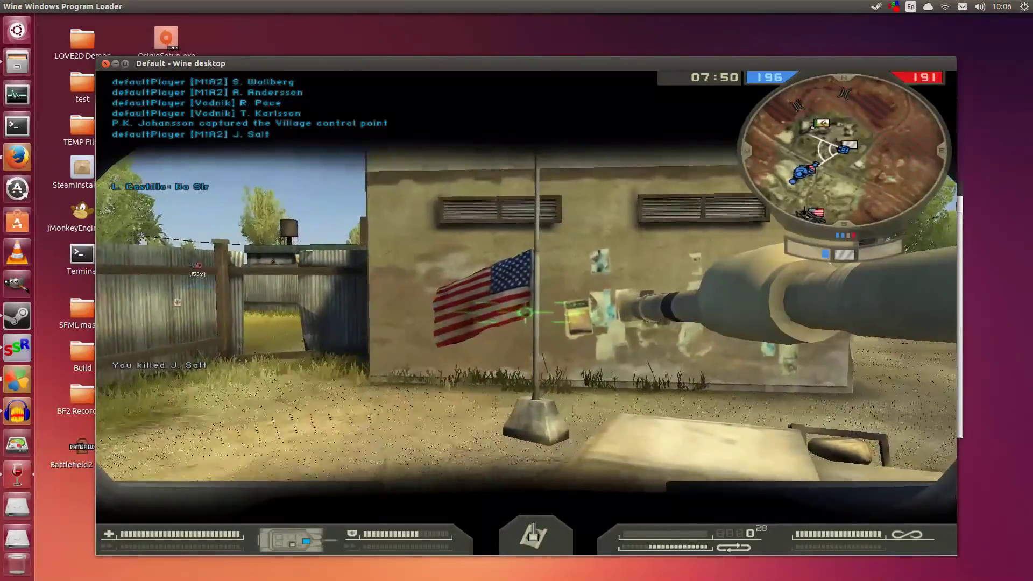
key("s")
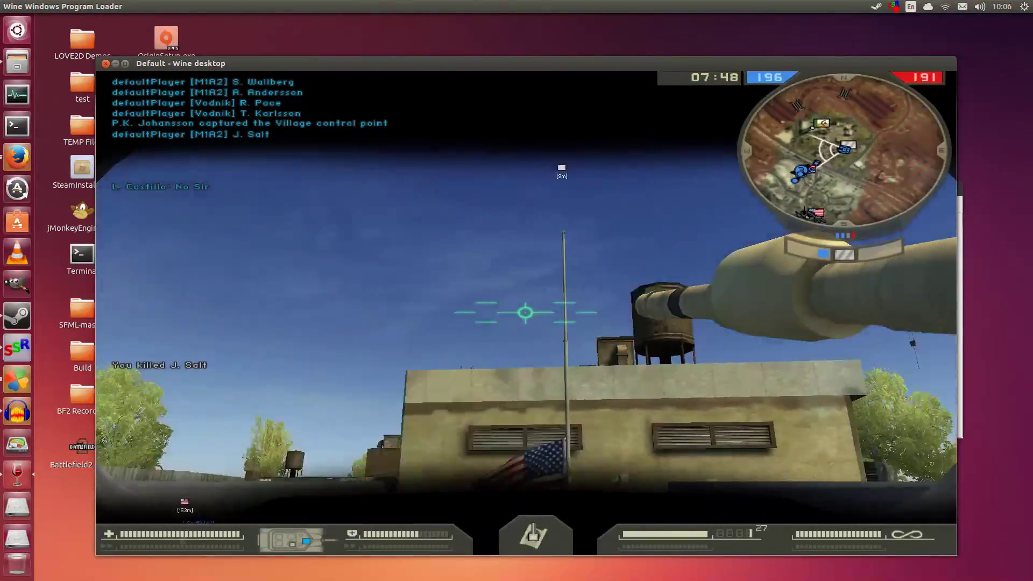
On foot, aim down the rifle sights, fire at enemies and advance toward the flag
key("s")
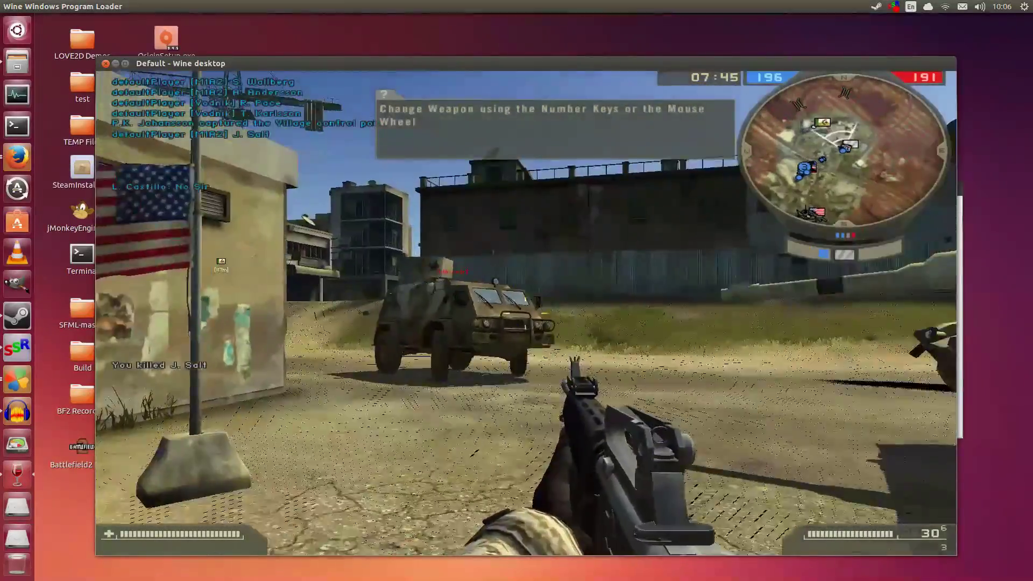
right_click(525, 313)
left_click(526, 313)
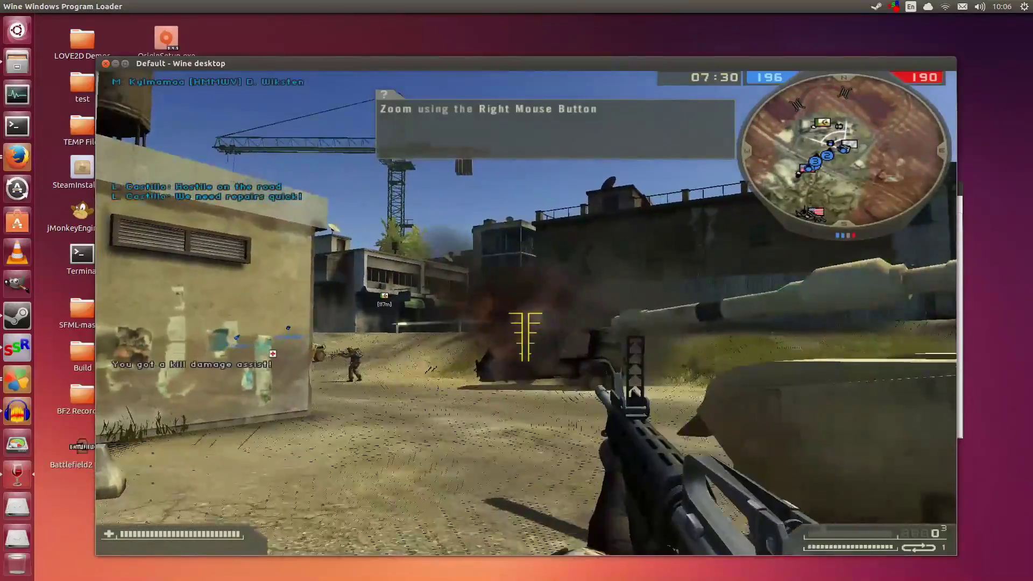
key("w")
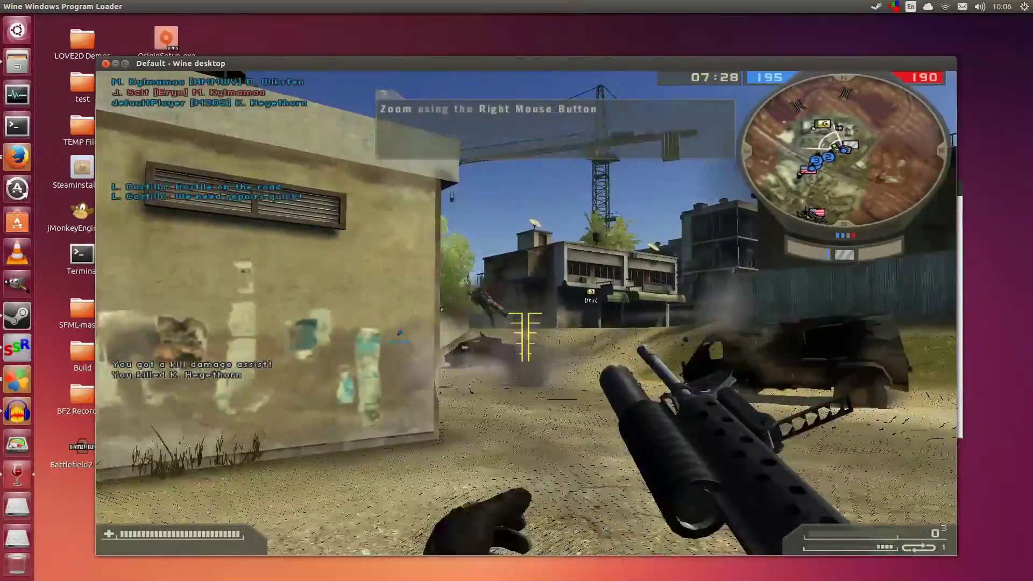
key("w")
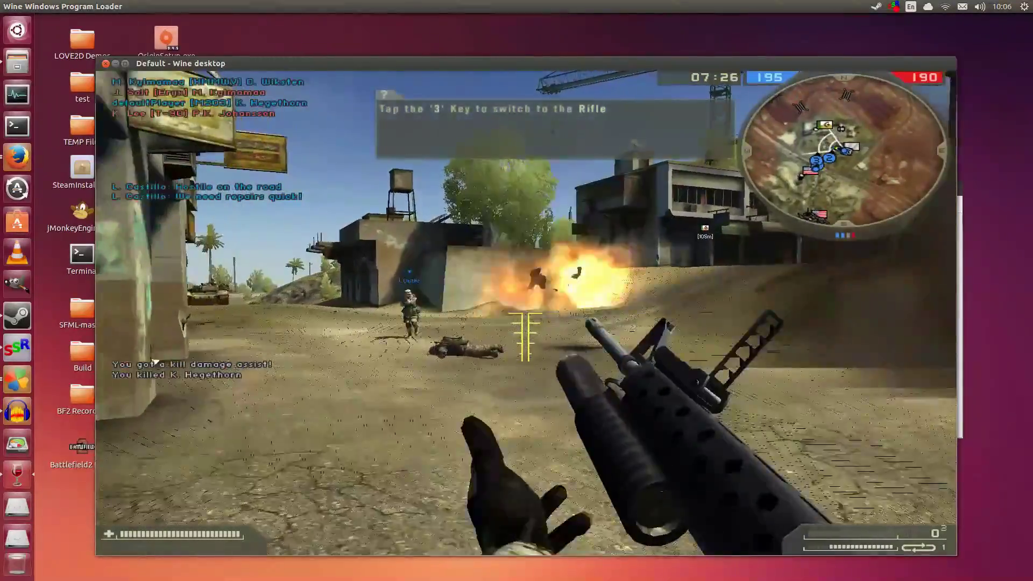
Switch between rifle (3) and grenade launcher (4), sidestep the wall and fire a grenade at the enemy tank
key("3")
key("w")
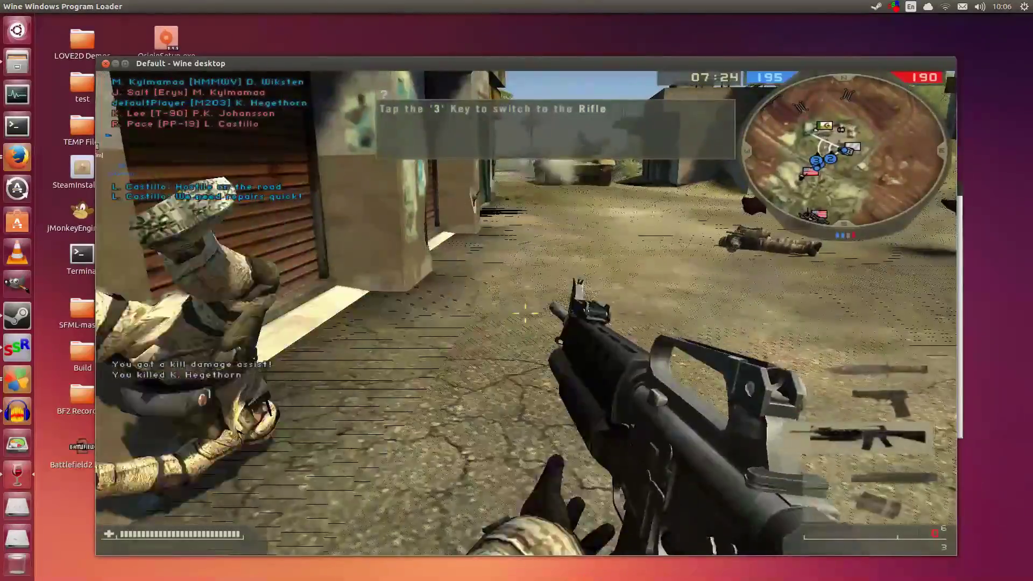
key("w")
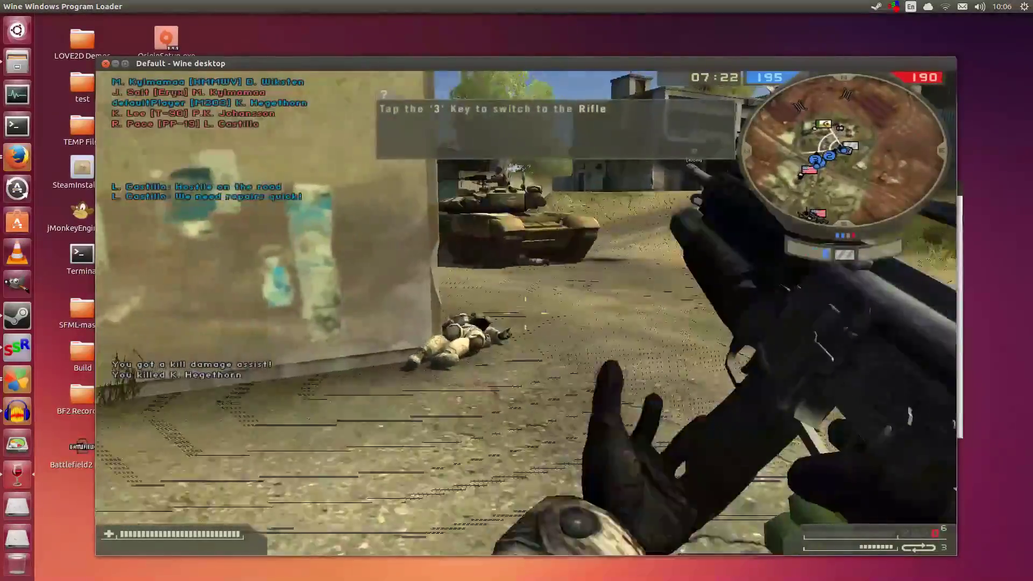
key("w")
key("4")
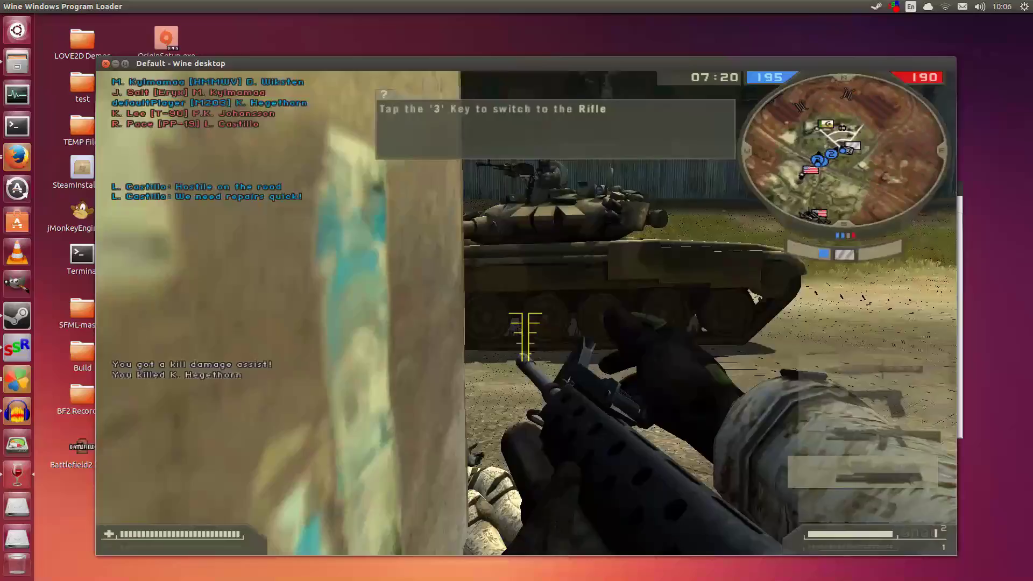
key("d")
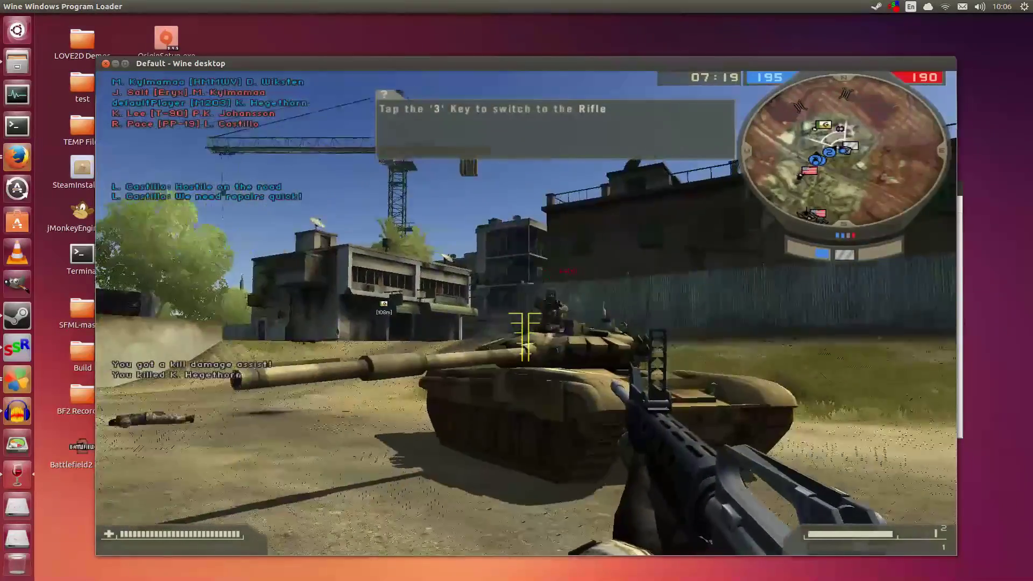
left_click(526, 313)
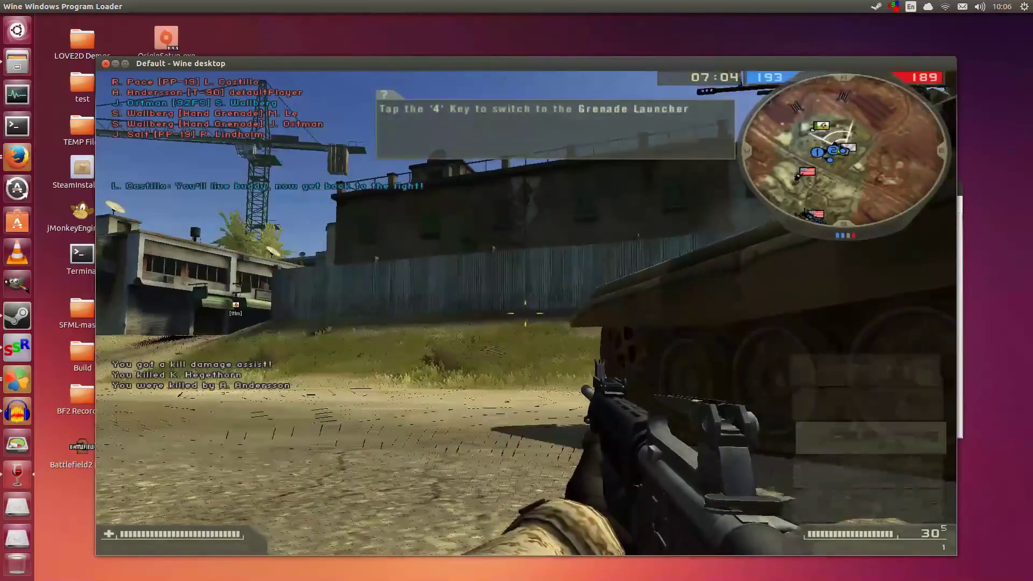
key("4")
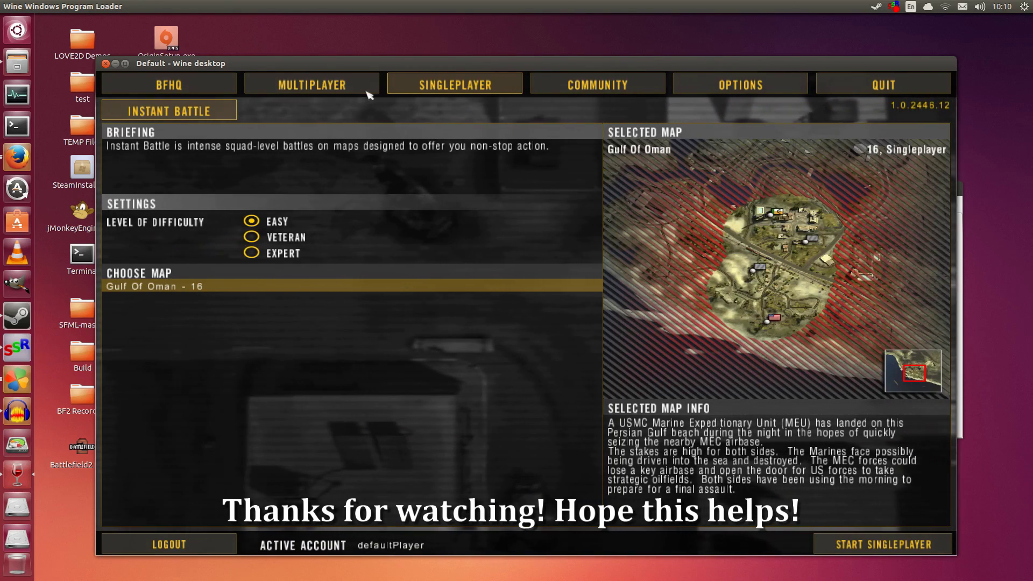
View the Multiplayer local server list, then choose QUIT to get the quit confirmation
left_click(313, 85)
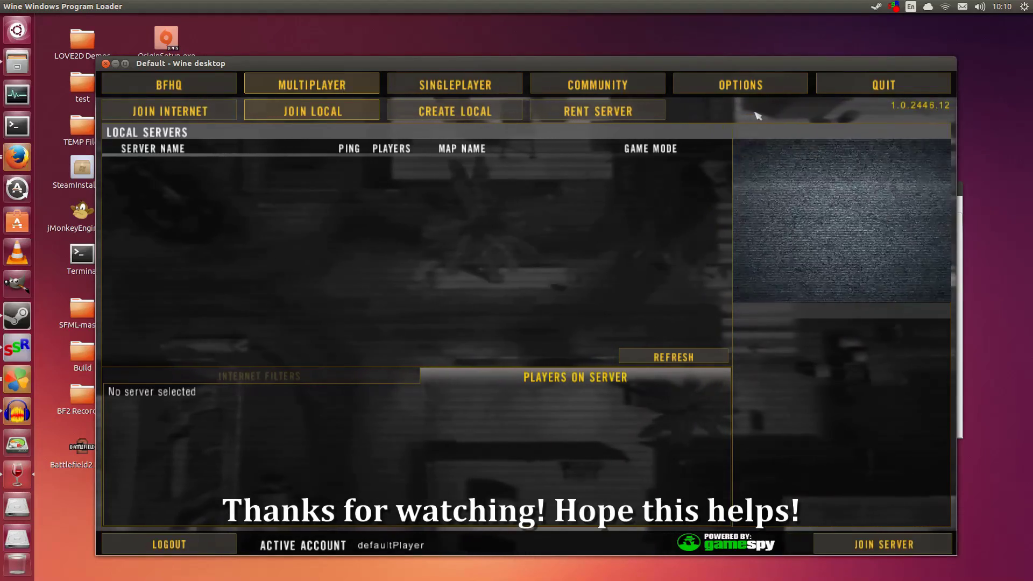
left_click(870, 86)
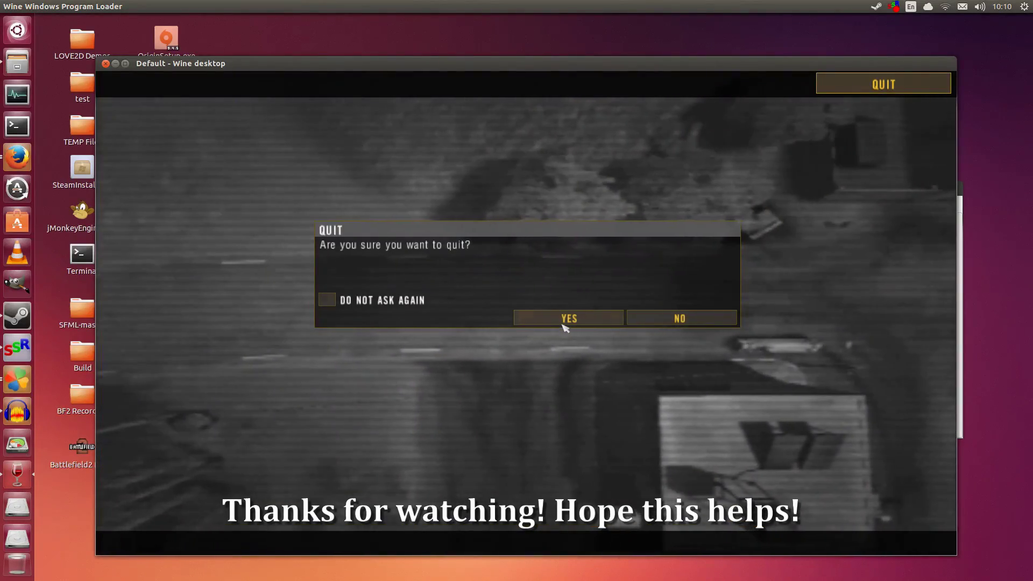